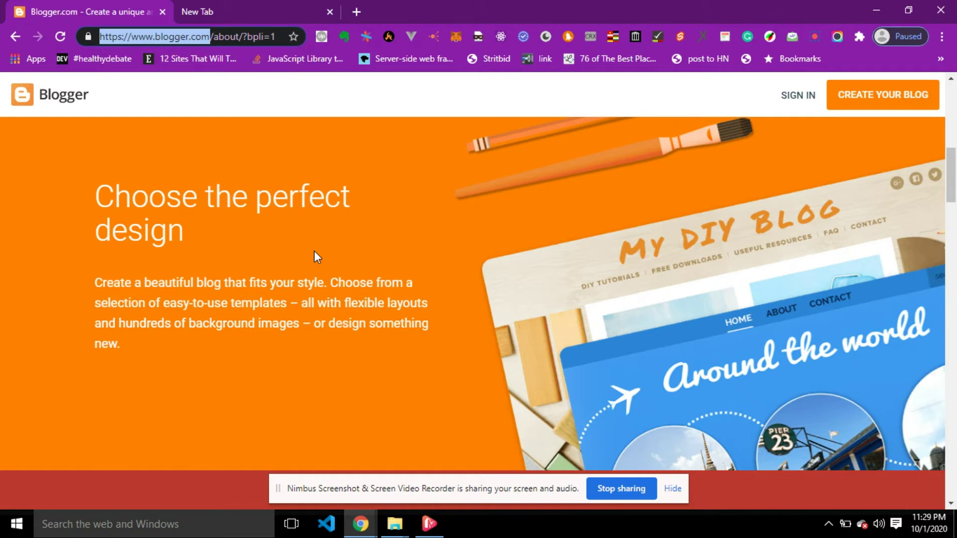
Scroll the Blogger About page past 'Choose the perfect design' to the free domain section.
scroll(315, 252, down, 8)
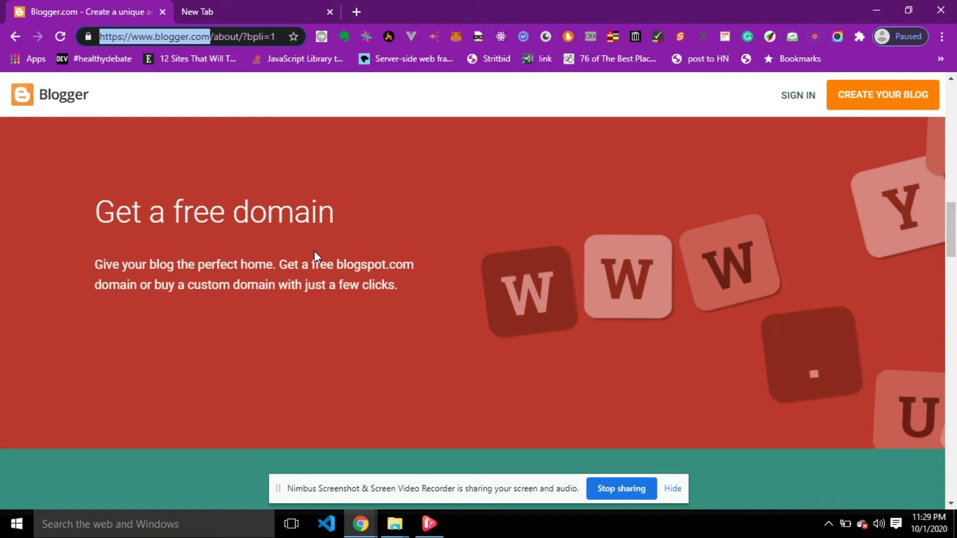
scroll(314, 253, down, 7)
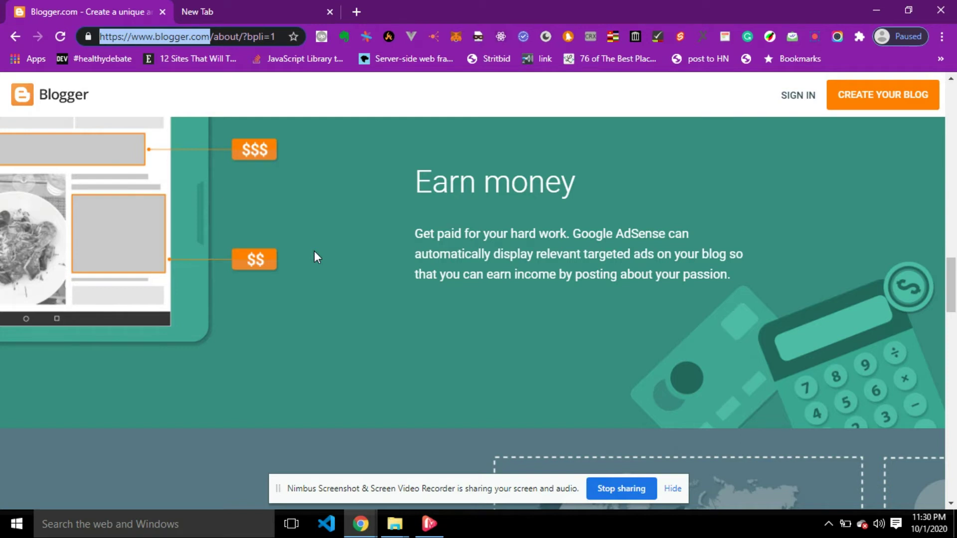
scroll(314, 252, up, 15)
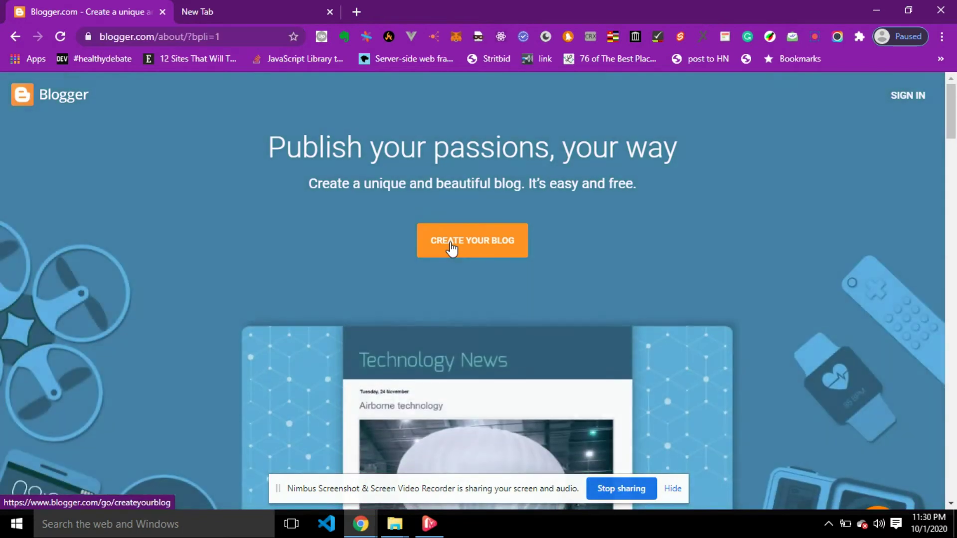
Start creating a new blog and sign in with one of the listed Google accounts.
click(452, 248)
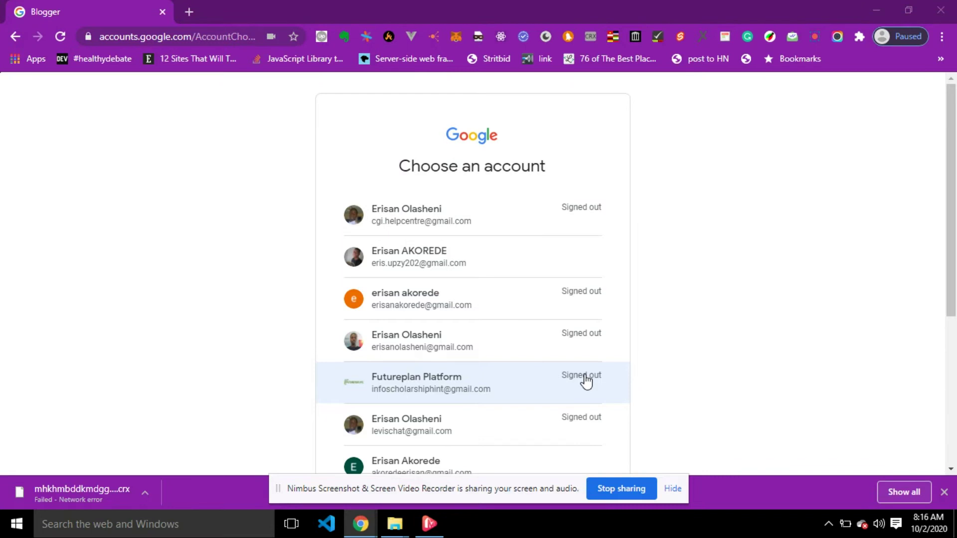
scroll(586, 381, down, 5)
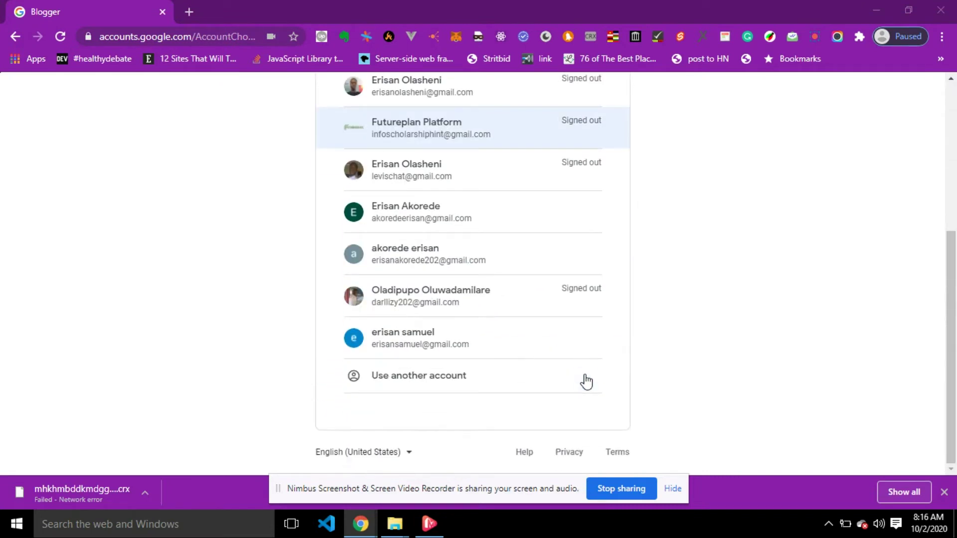
click(448, 340)
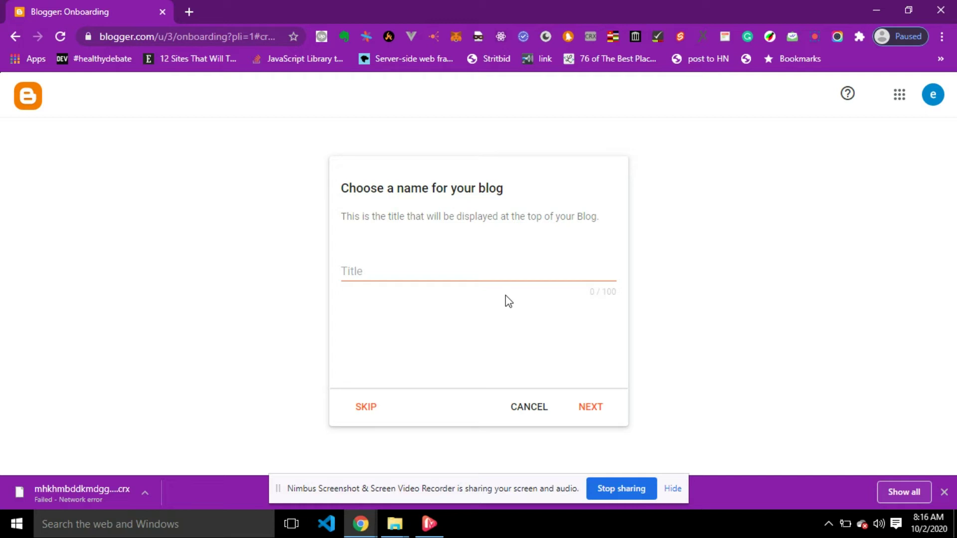
Title the new blog 'Tutorial on how to create a free blog' and continue.
click(455, 272)
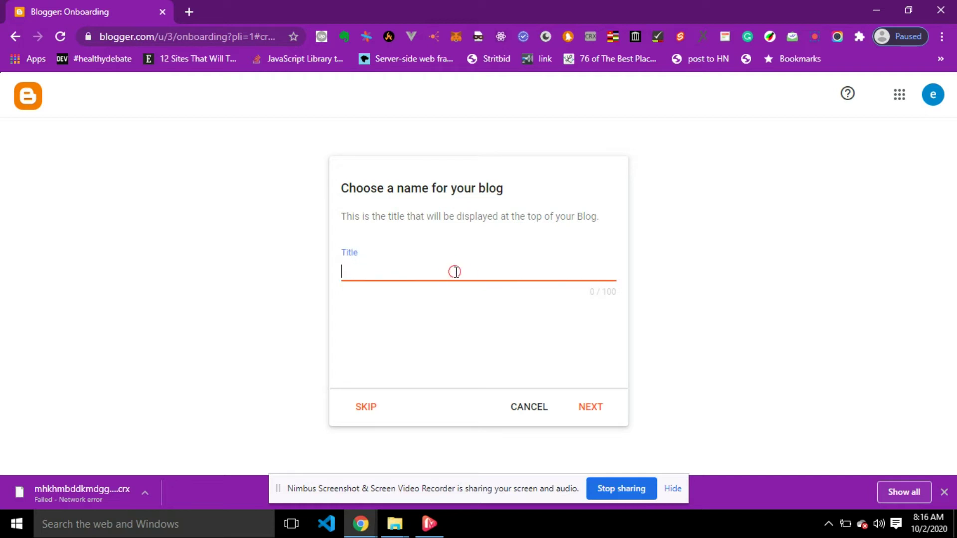
text(Tutorial on how to create a free blog)
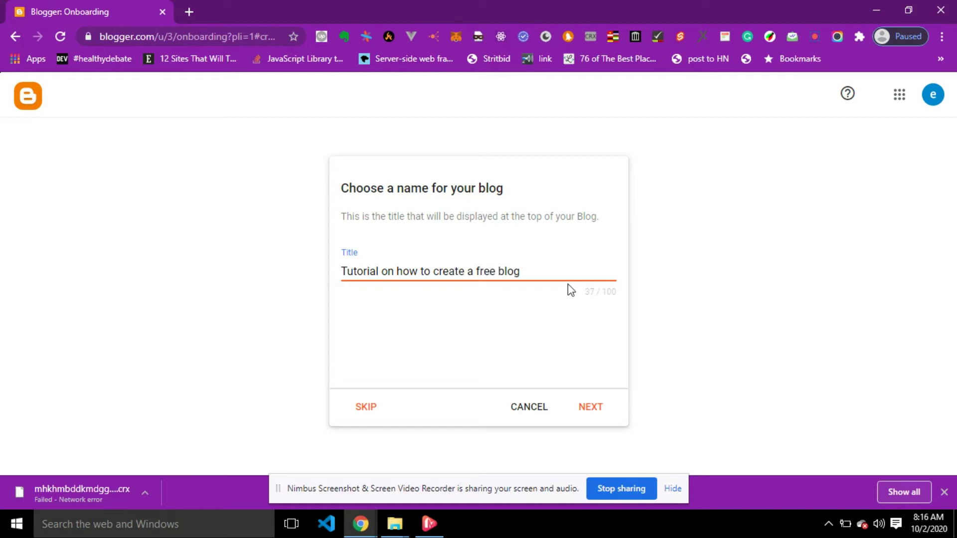
click(594, 408)
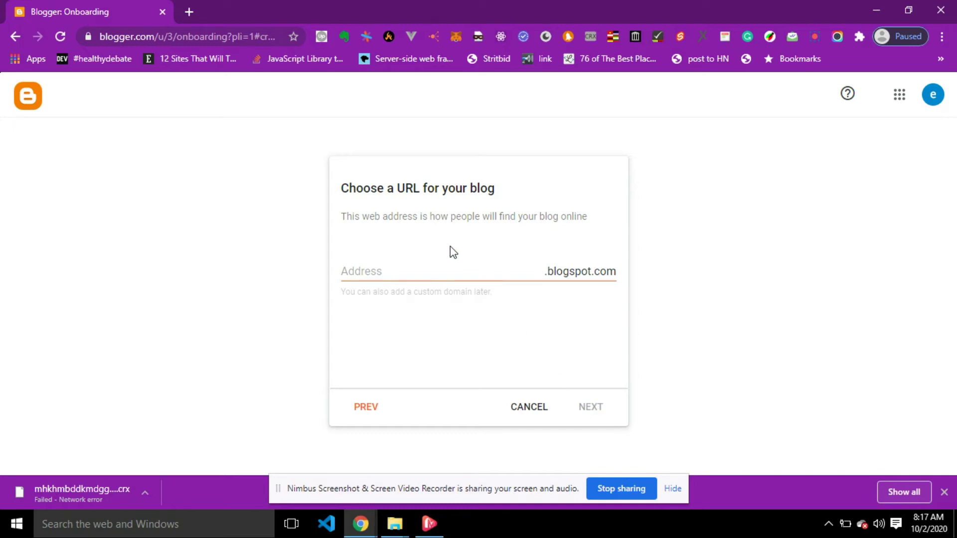
Set the blog address to Web-cilinic-blog.blogspot.com.
click(431, 273)
text(W)
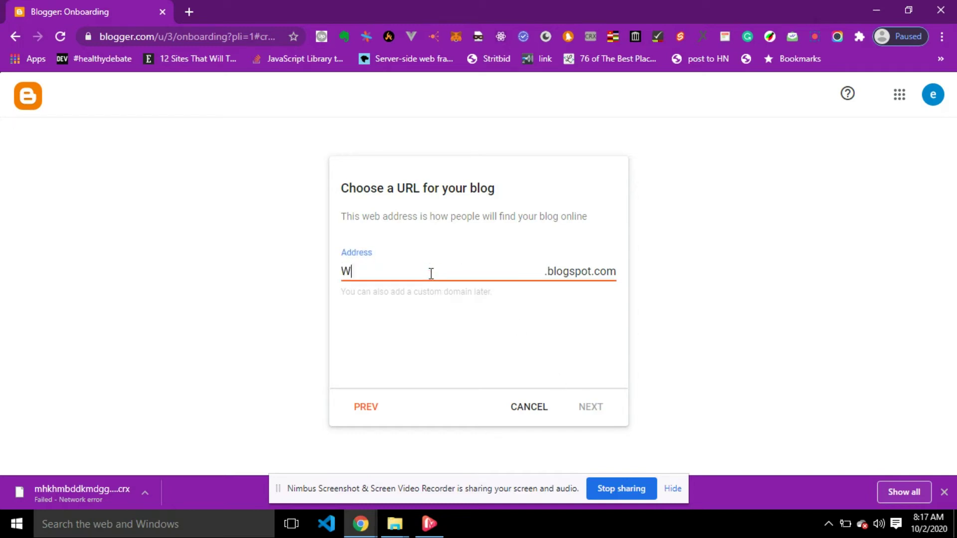
text(eb-cilinic)
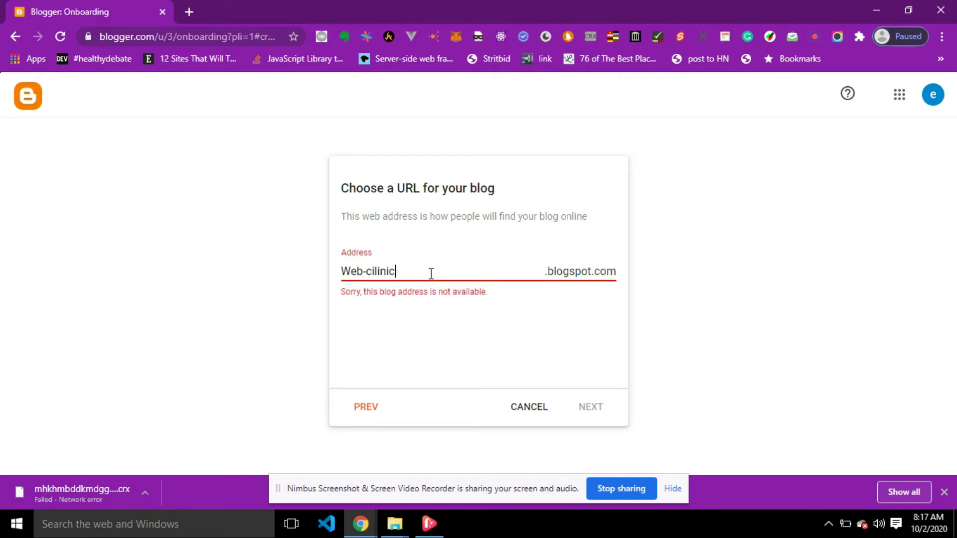
text(-blog)
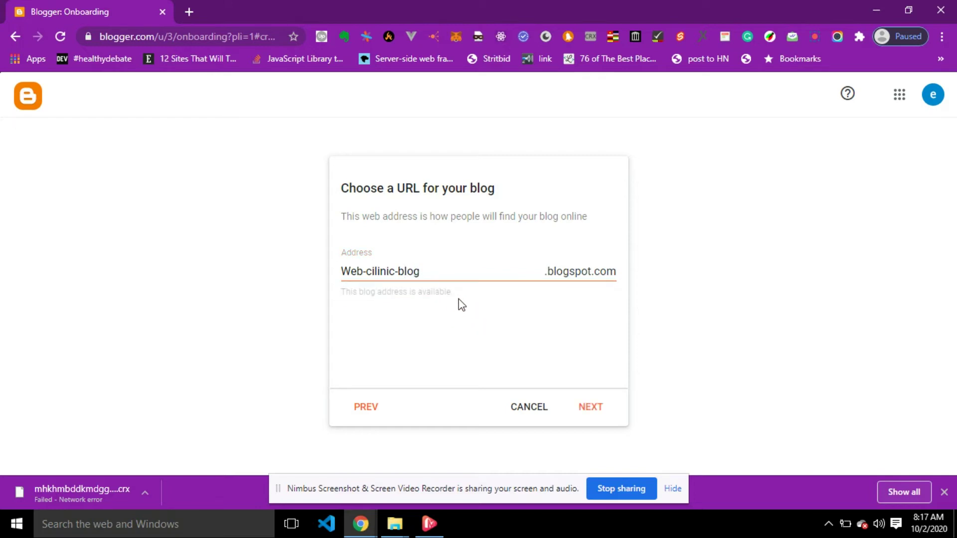
click(593, 412)
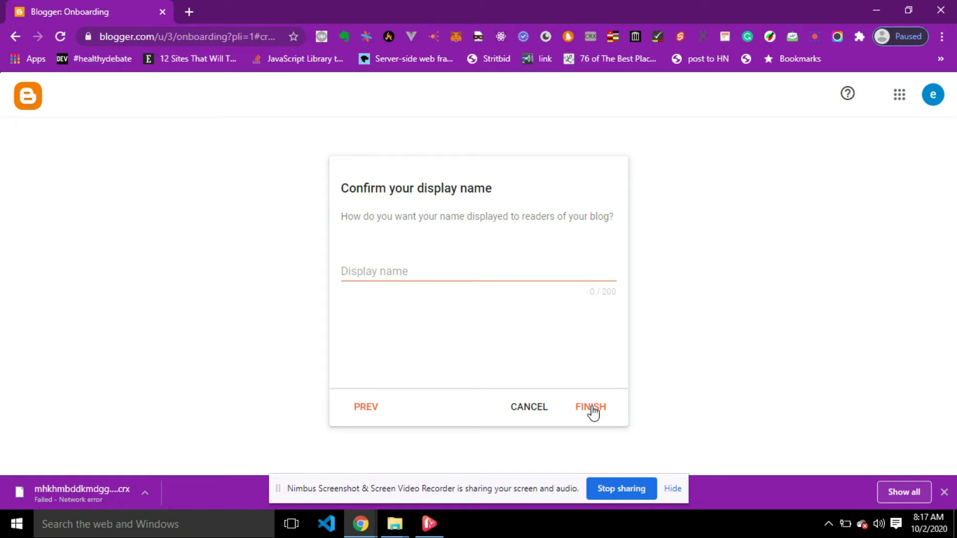
Enter the display name 'Web Clinic Blog' and finish creating the blog.
click(434, 269)
text(Web)
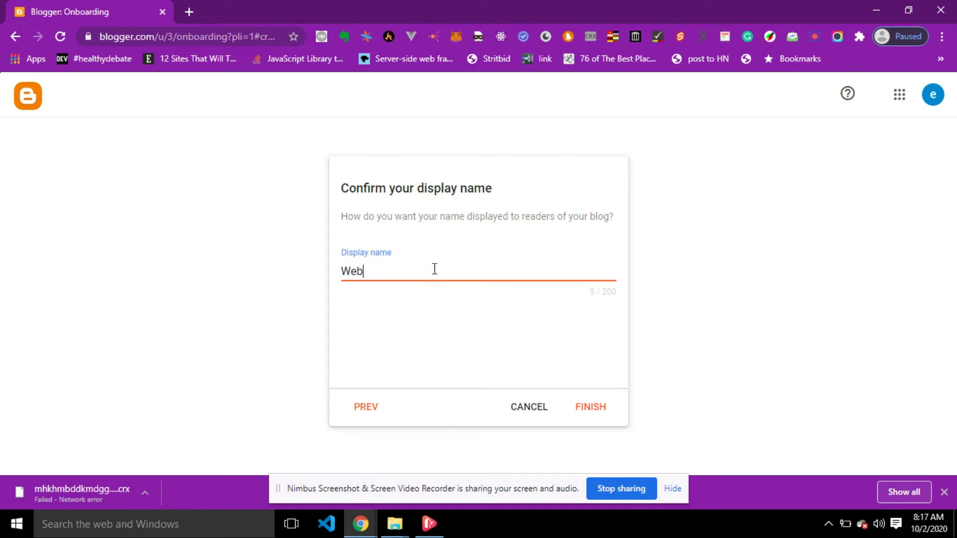
text( Clinic Blog)
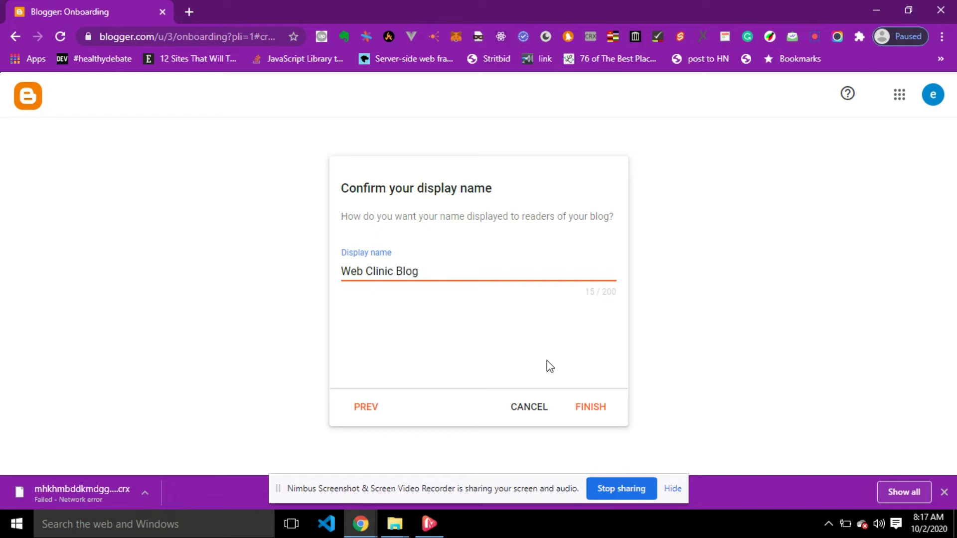
click(597, 408)
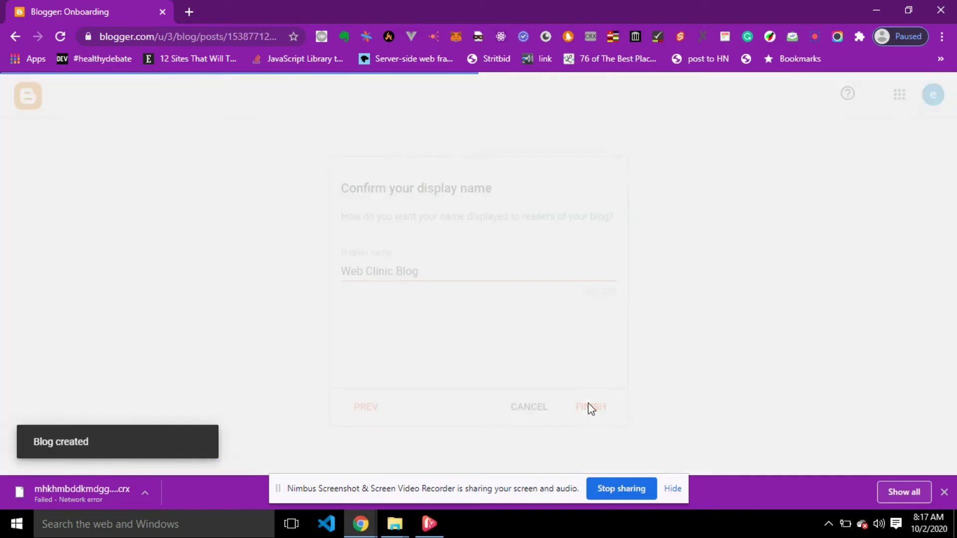
triple_click(540, 374)
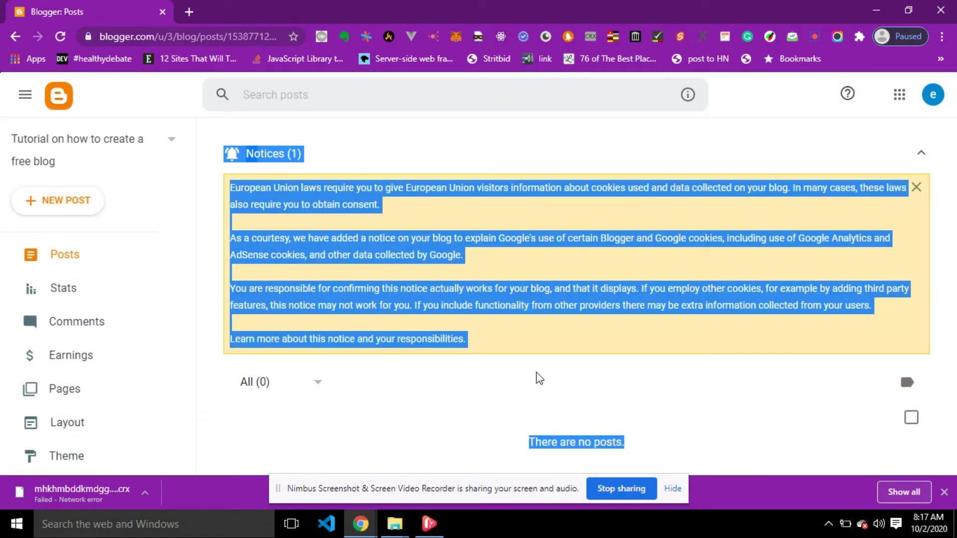
Look through the new blog's Stats, Comments and Earnings pages.
click(181, 188)
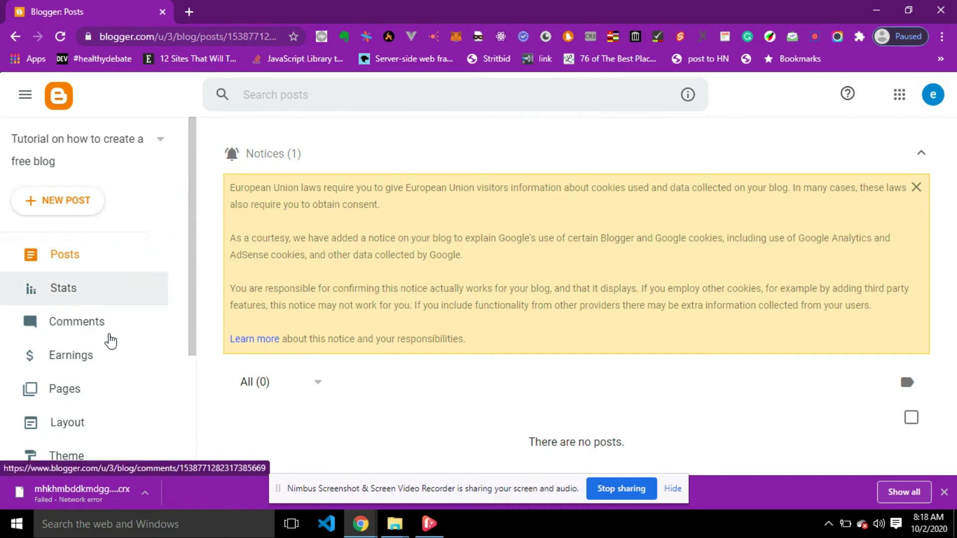
scroll(90, 356, down, 3)
scroll(92, 358, up, 3)
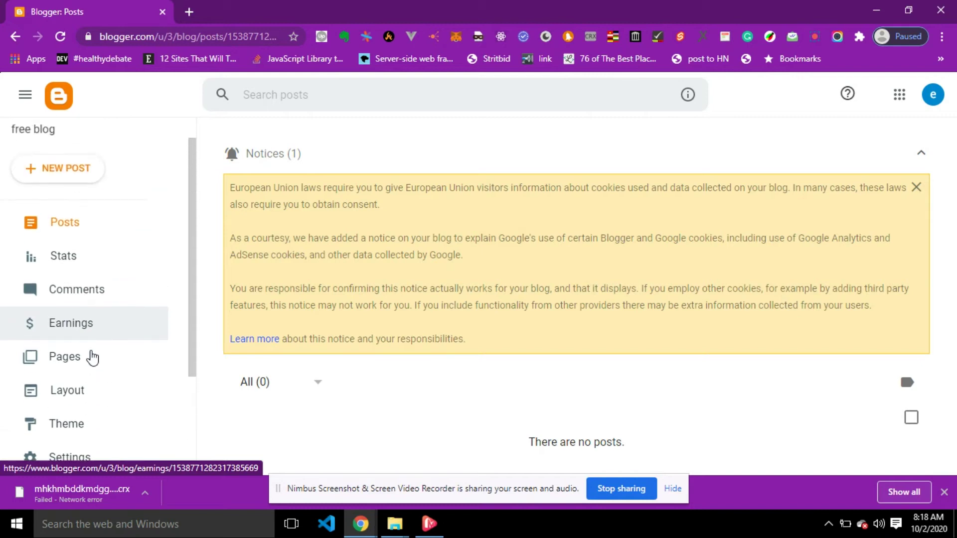
click(76, 258)
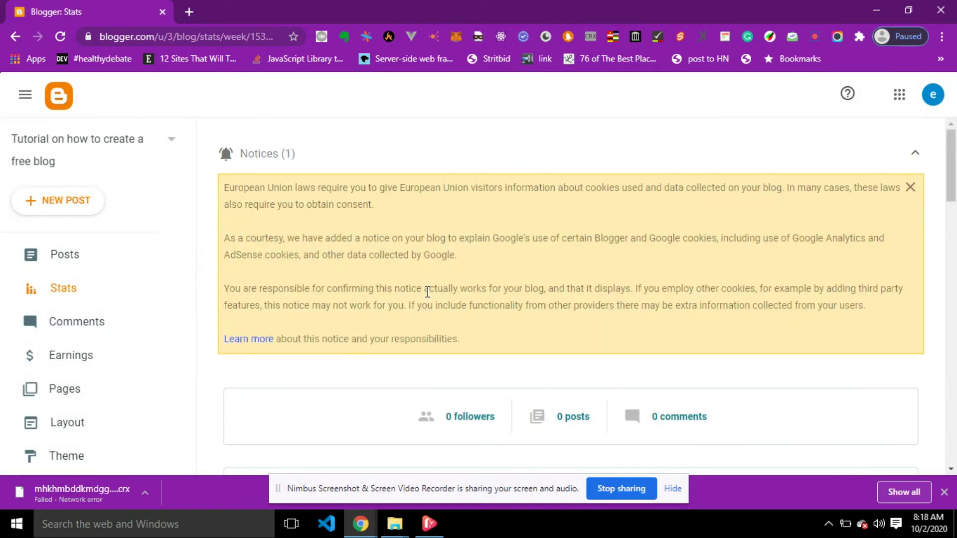
scroll(427, 293, down, 3)
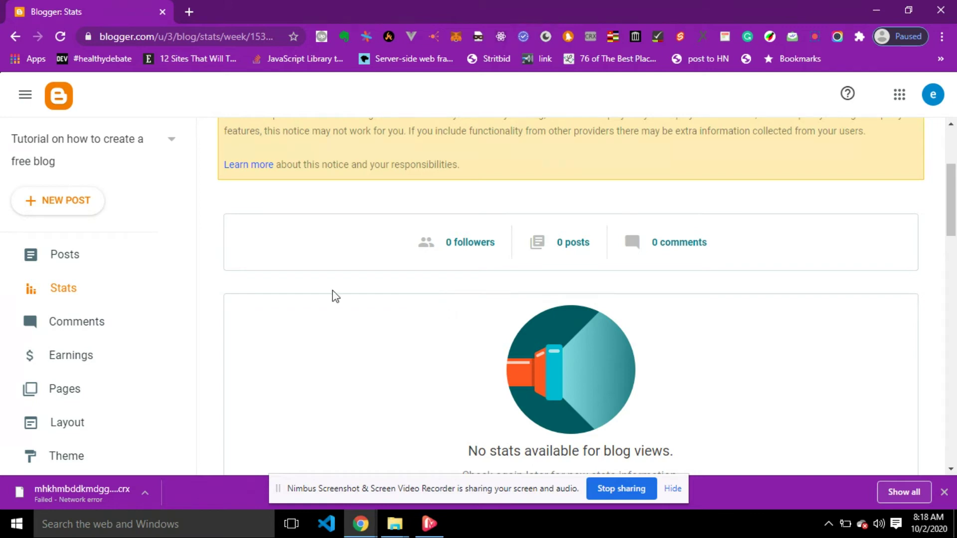
click(78, 328)
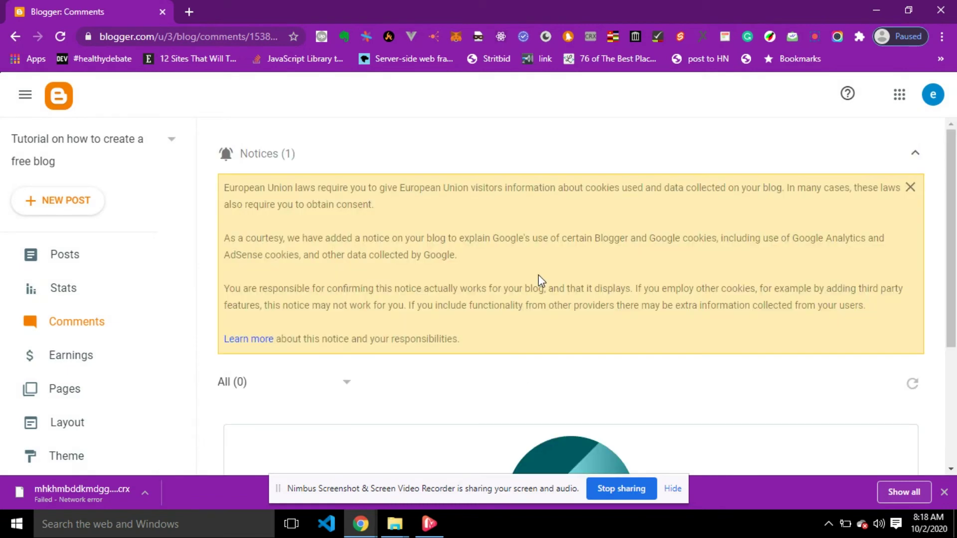
scroll(538, 280, down, 4)
scroll(223, 316, up, 2)
click(110, 360)
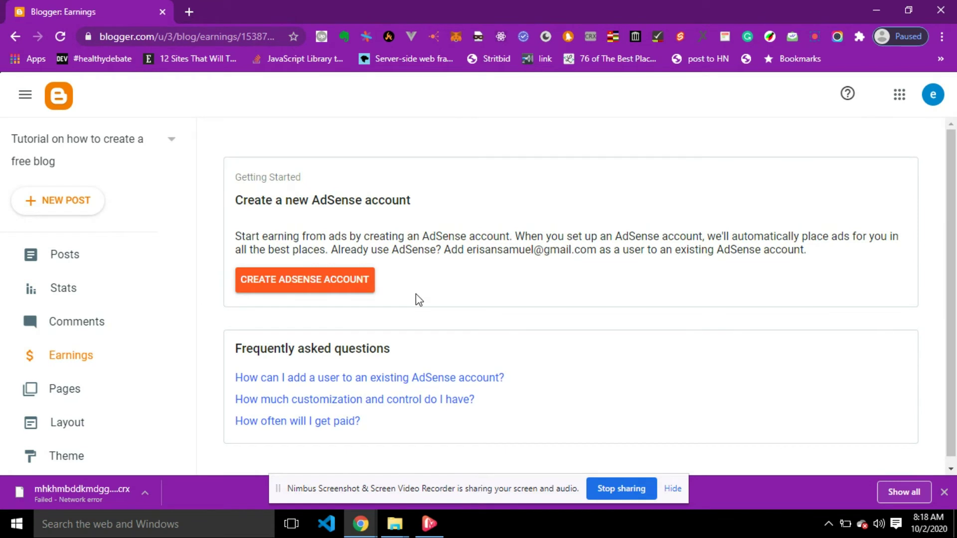
Go to the Theme page, where Contempo Light is the current theme.
scroll(416, 294, down, 5)
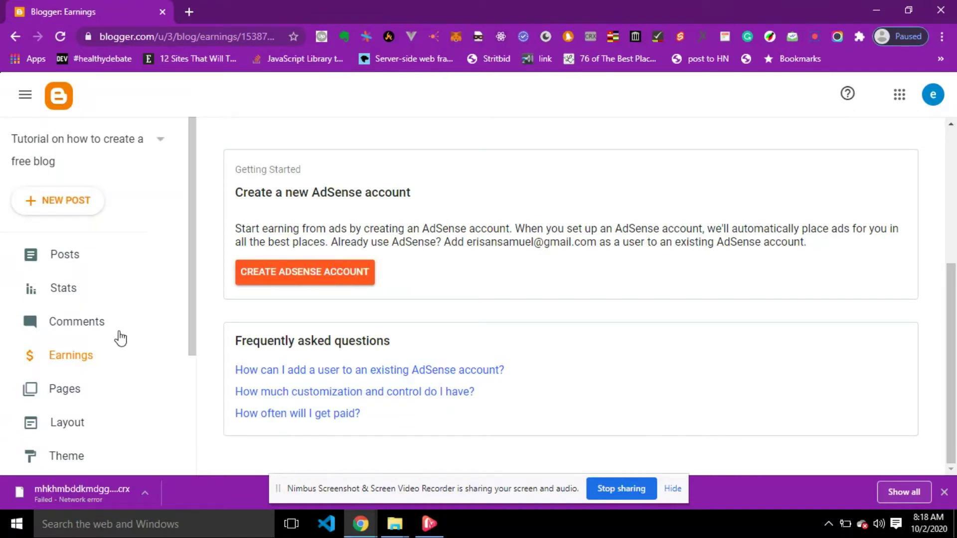
scroll(90, 440, down, 4)
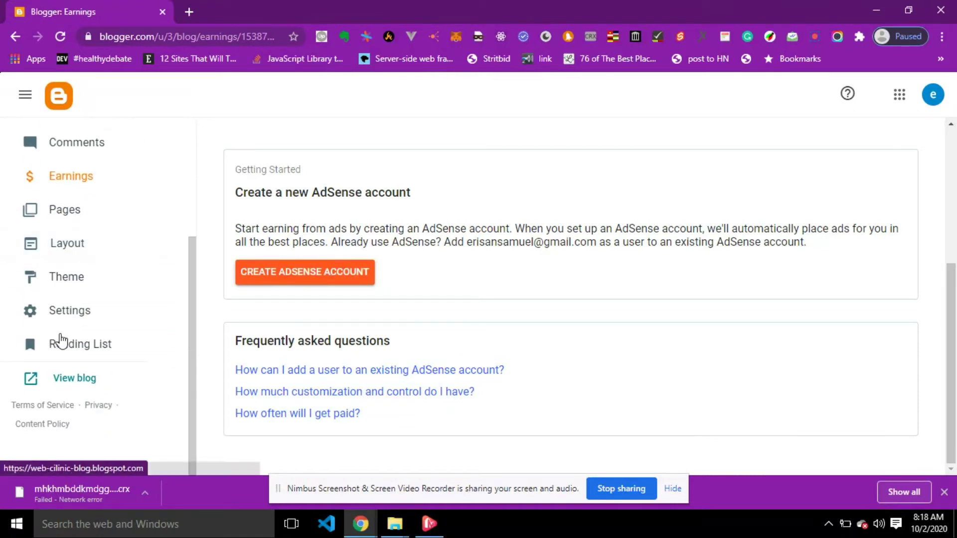
click(70, 283)
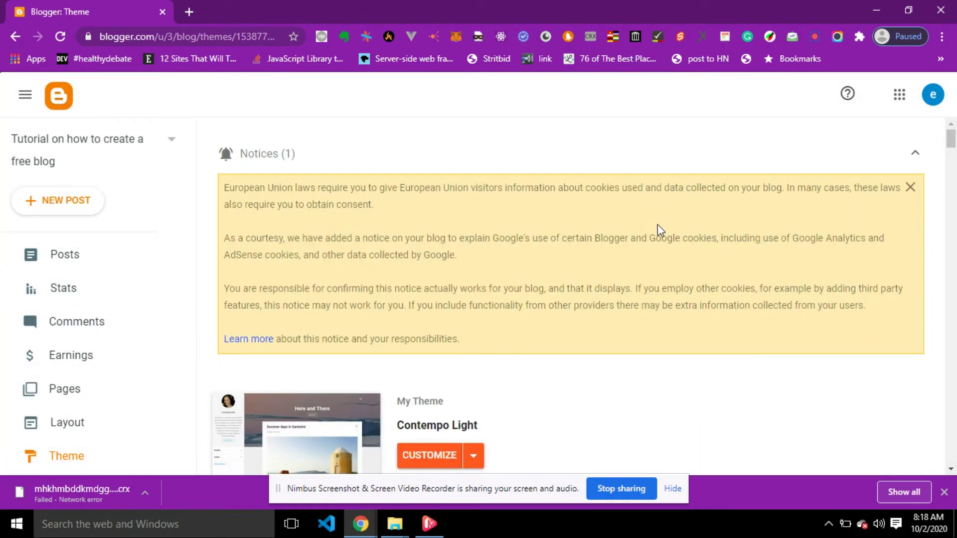
Scroll down to Dynamic Views and expand the Magazine theme's Preview/Customize/Apply options.
scroll(657, 227, down, 6)
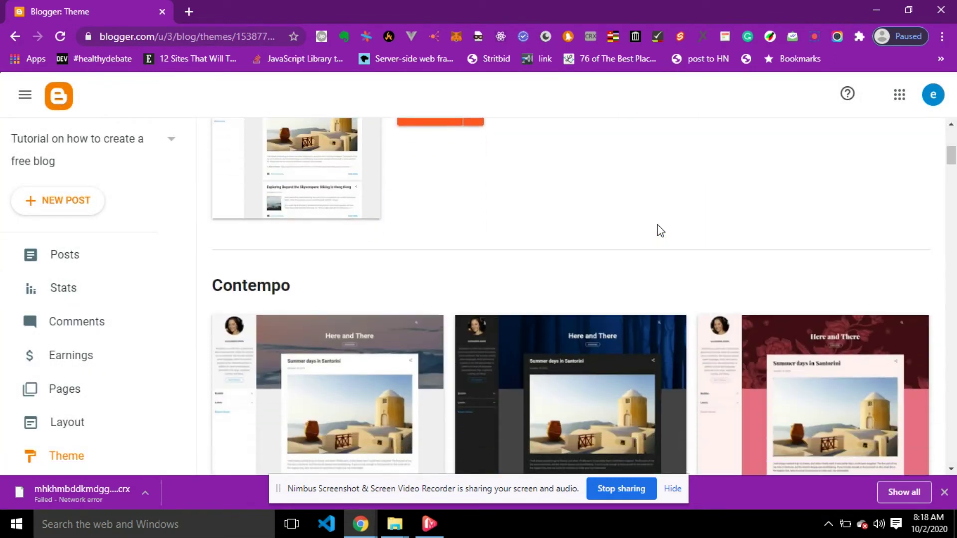
scroll(657, 229, down, 6)
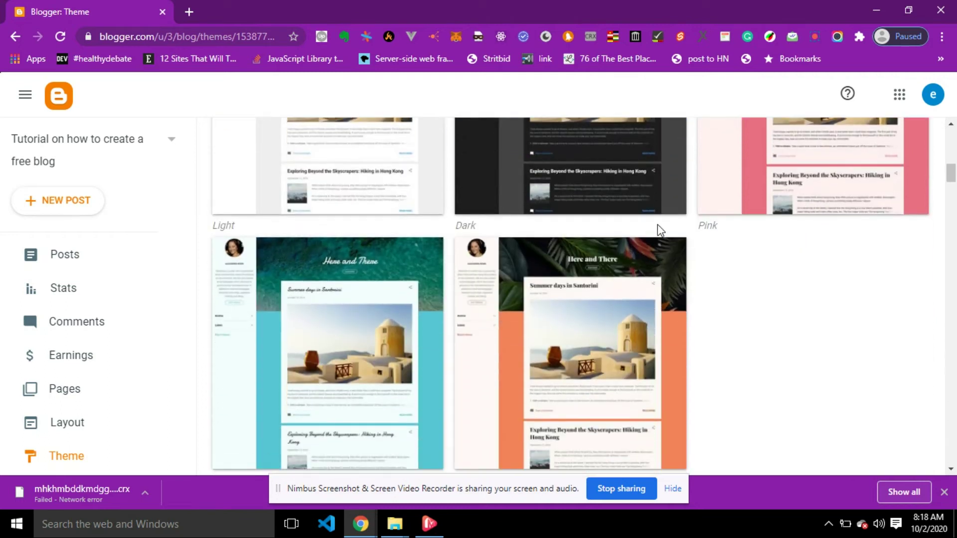
scroll(657, 230, down, 10)
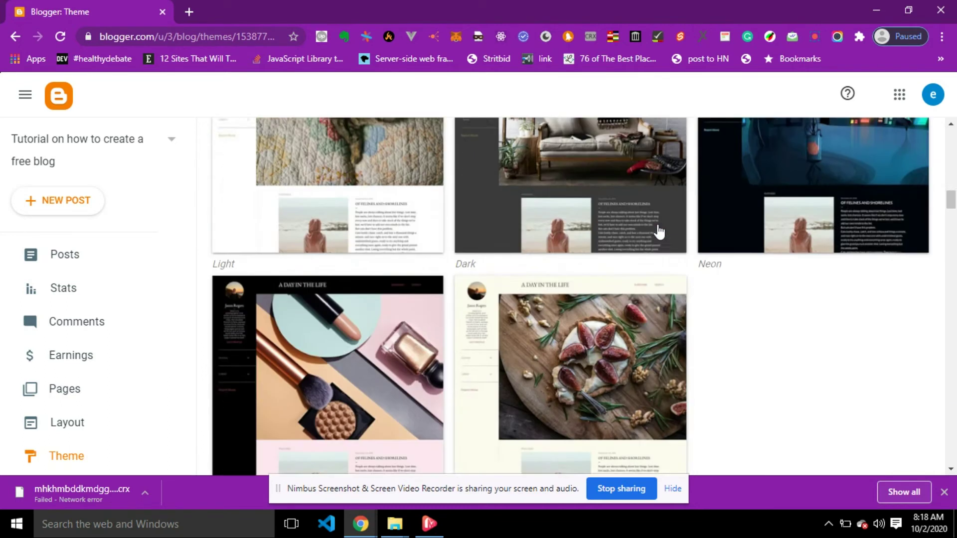
scroll(658, 230, down, 15)
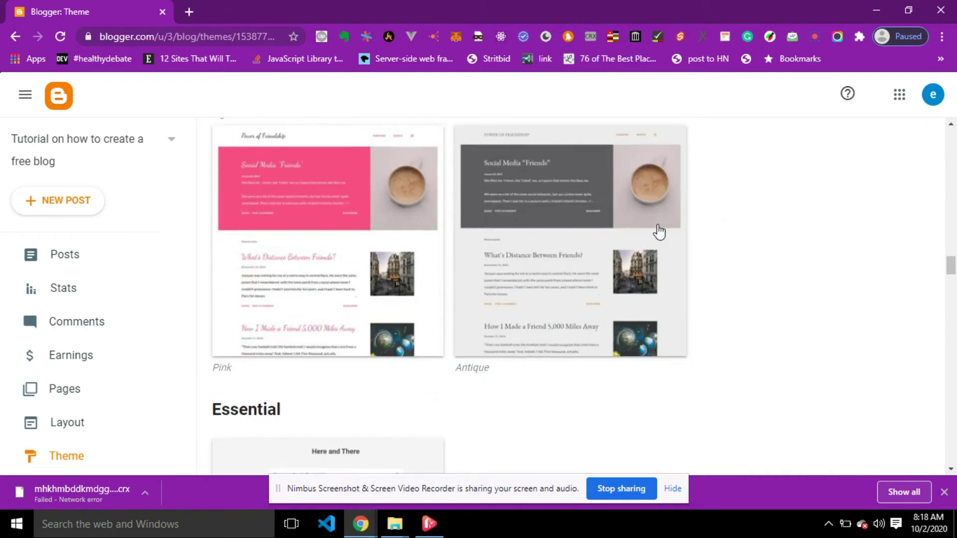
scroll(659, 232, down, 10)
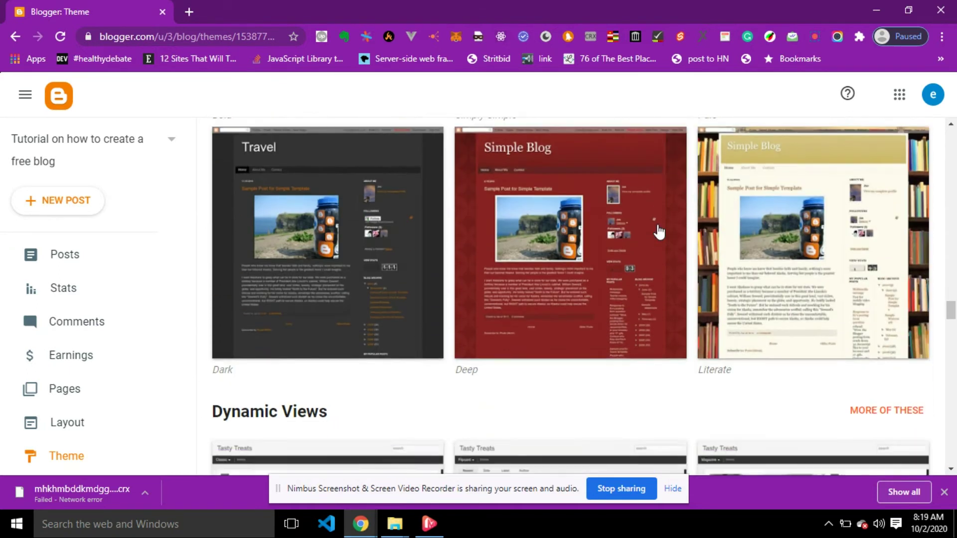
scroll(659, 231, down, 6)
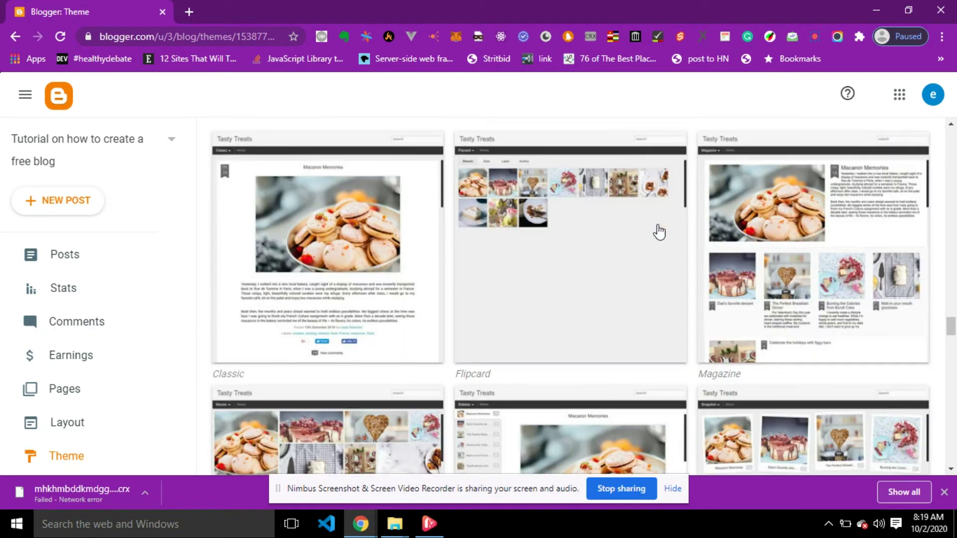
scroll(659, 231, up, 3)
scroll(658, 231, down, 3)
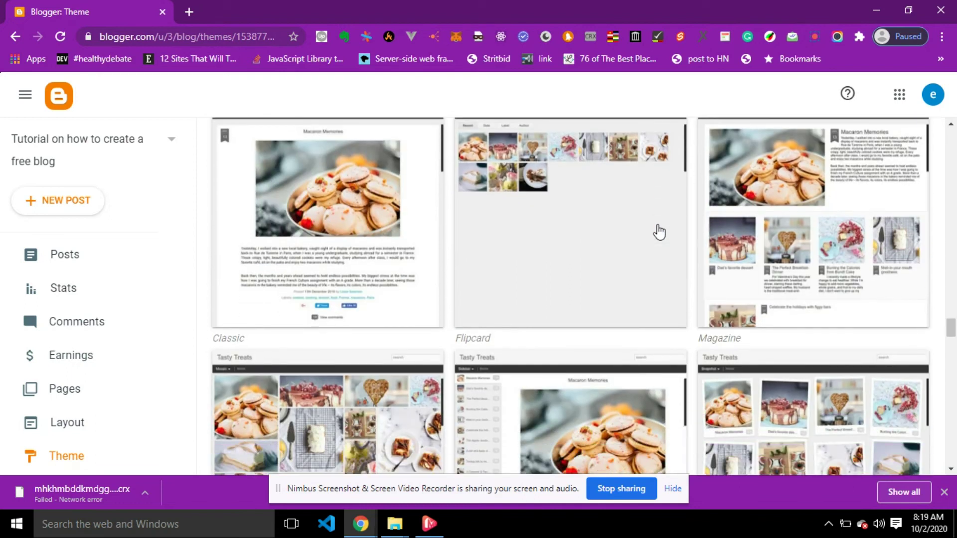
click(810, 273)
scroll(539, 273, down, 5)
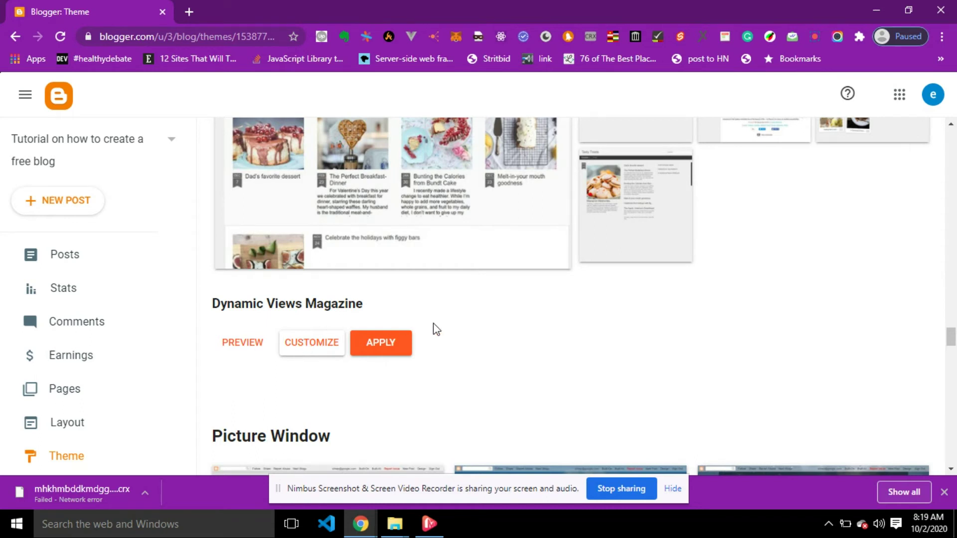
Apply the Dynamic Views Magazine theme and acknowledge the gadgets warning with GOT IT!
click(383, 342)
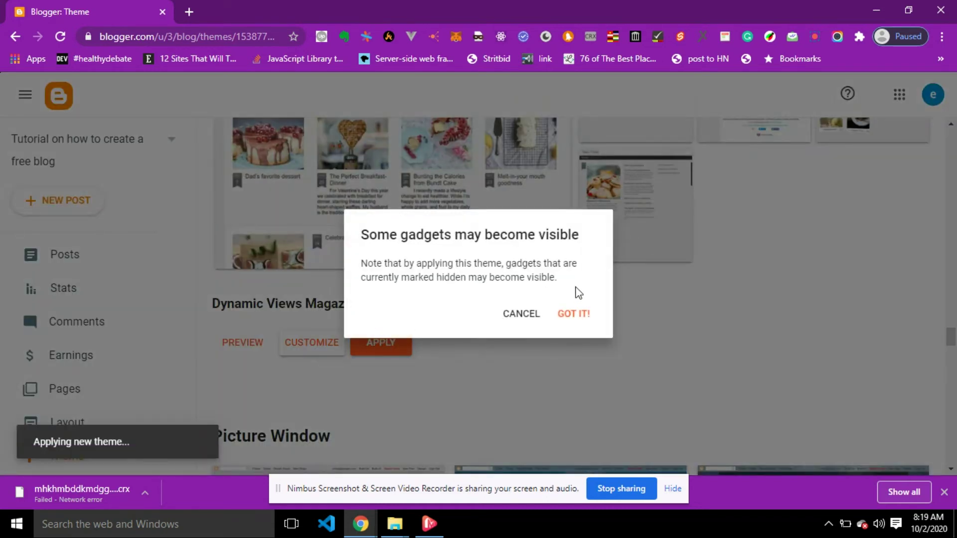
click(570, 315)
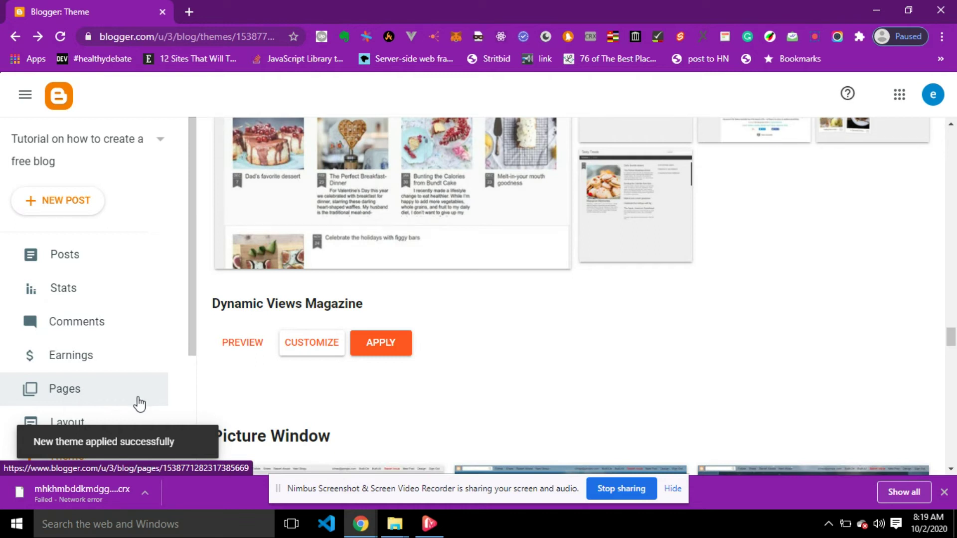
scroll(138, 331, down, 4)
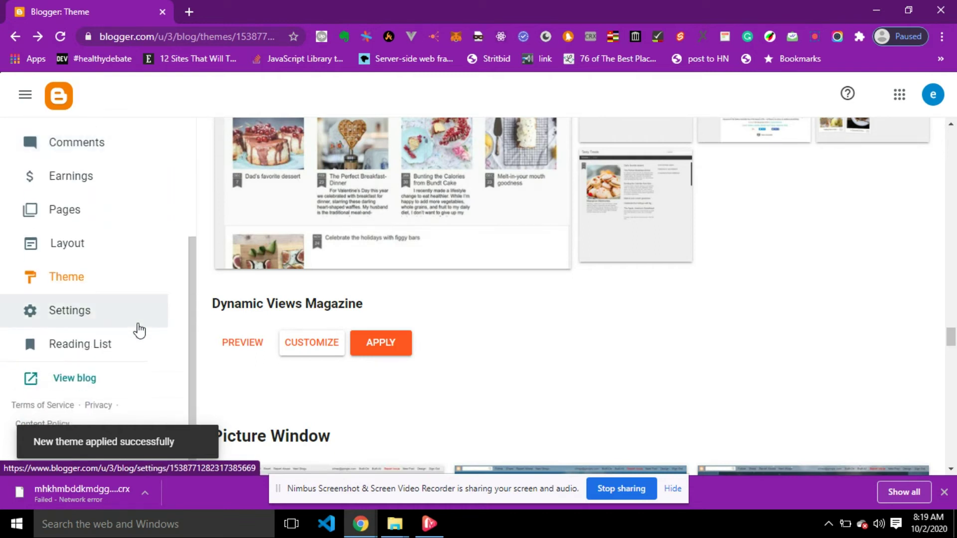
scroll(138, 331, up, 4)
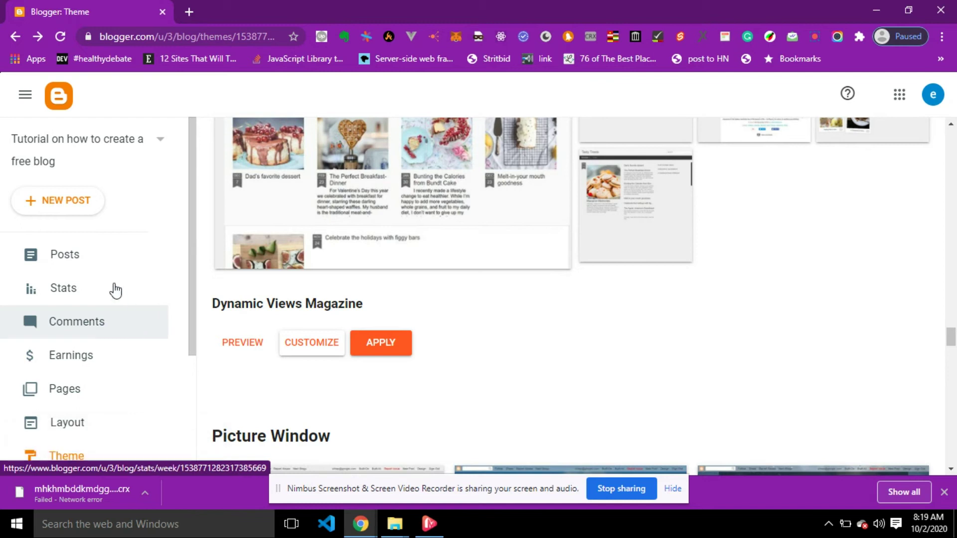
click(87, 261)
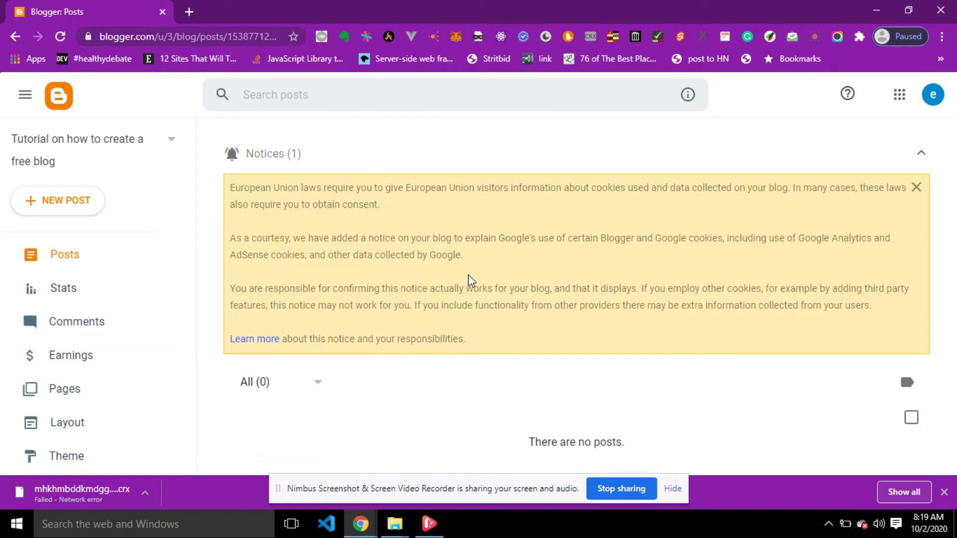
Start a new post, type and erase test text, leaving the body empty and paragraph style unchanged.
click(66, 204)
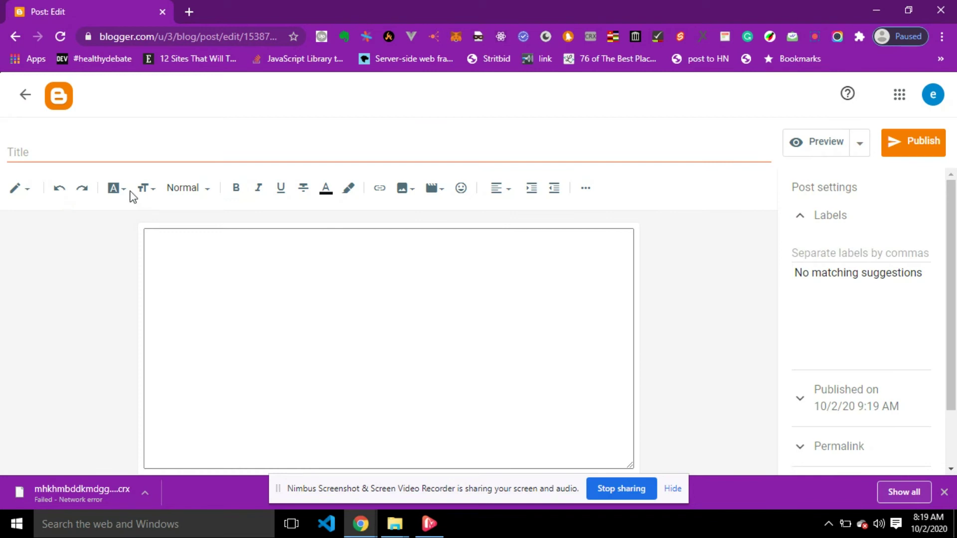
click(230, 255)
text(3foihli;h)
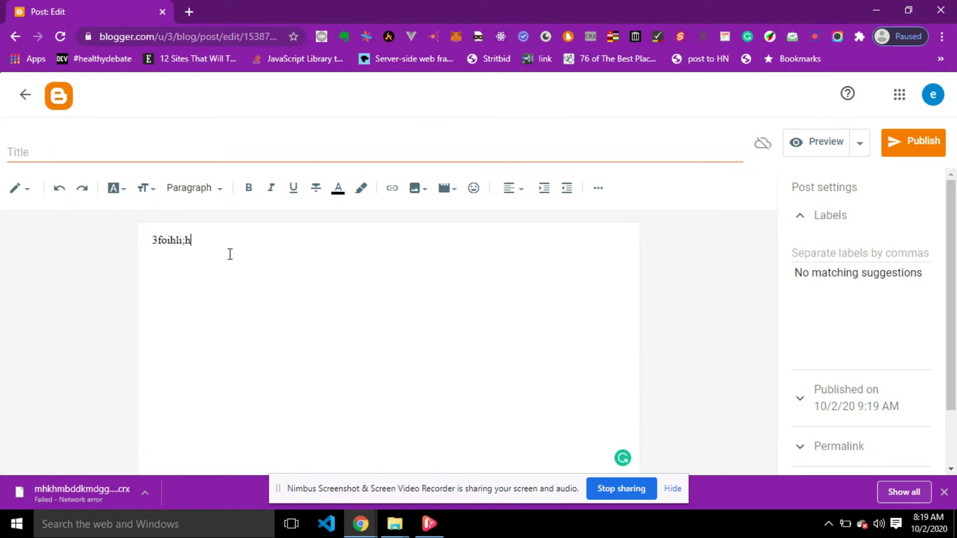
text(fekjlqokhukjnkjchjbkndwqkj)
key(ctrl+a)
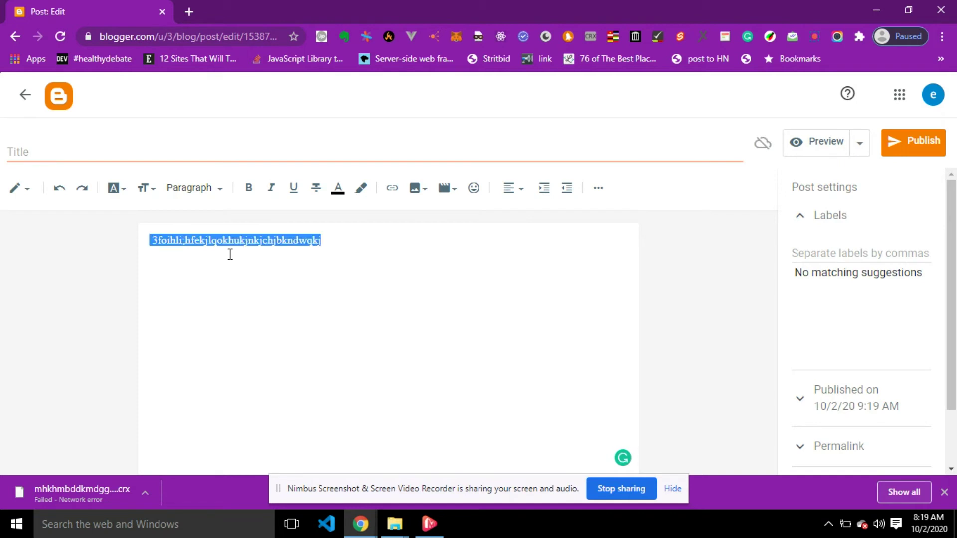
key(BackSpace)
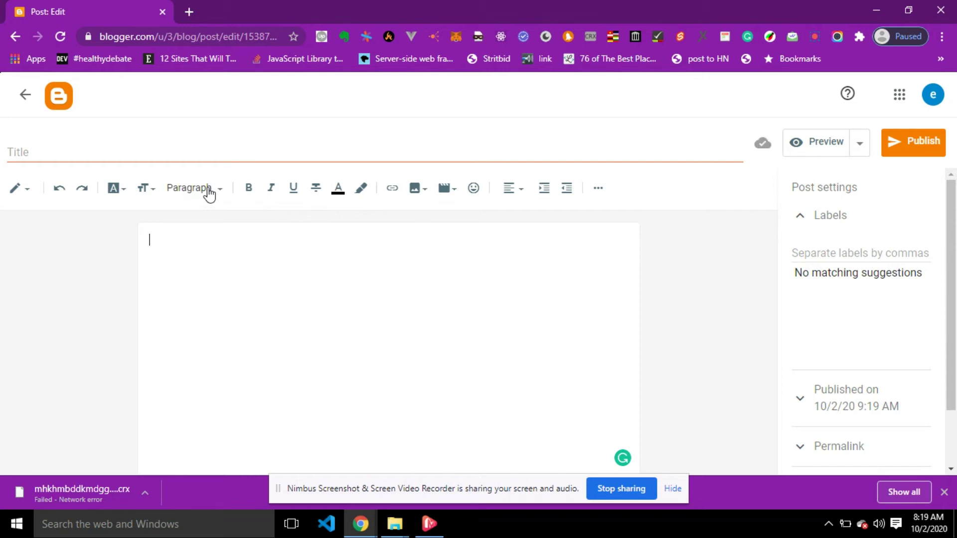
click(209, 192)
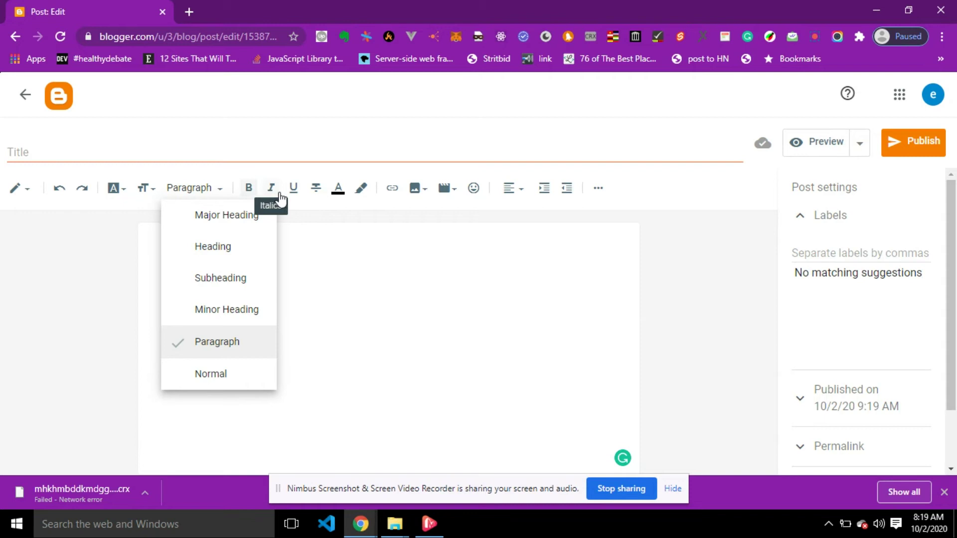
click(381, 303)
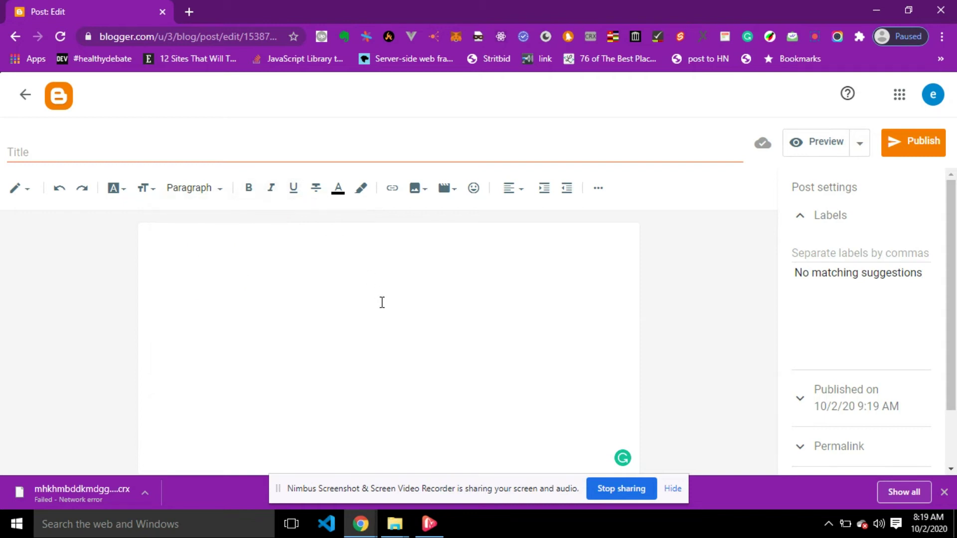
Open futureplan.xyz in a new tab and go to 'How To Attain Fame In College Or University'.
click(190, 11)
text(fu)
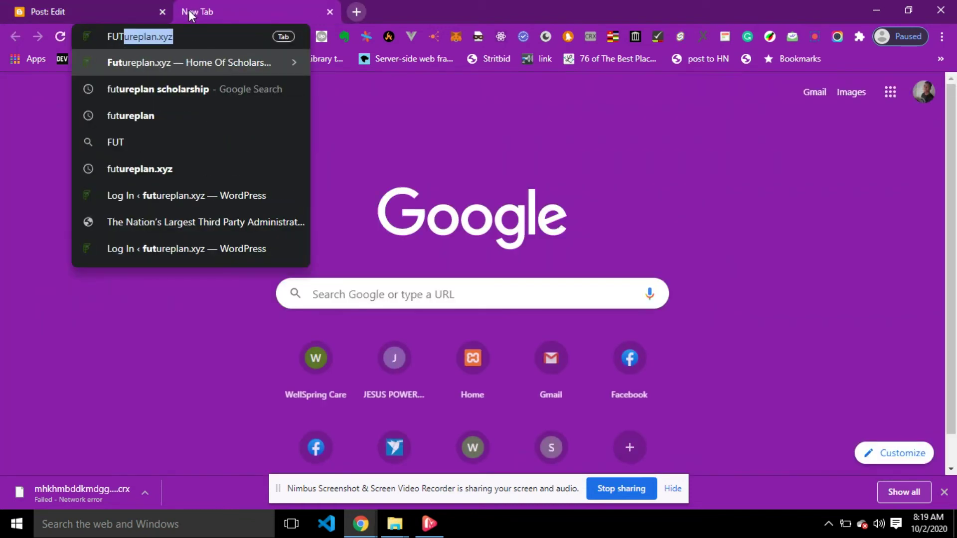
key(Return)
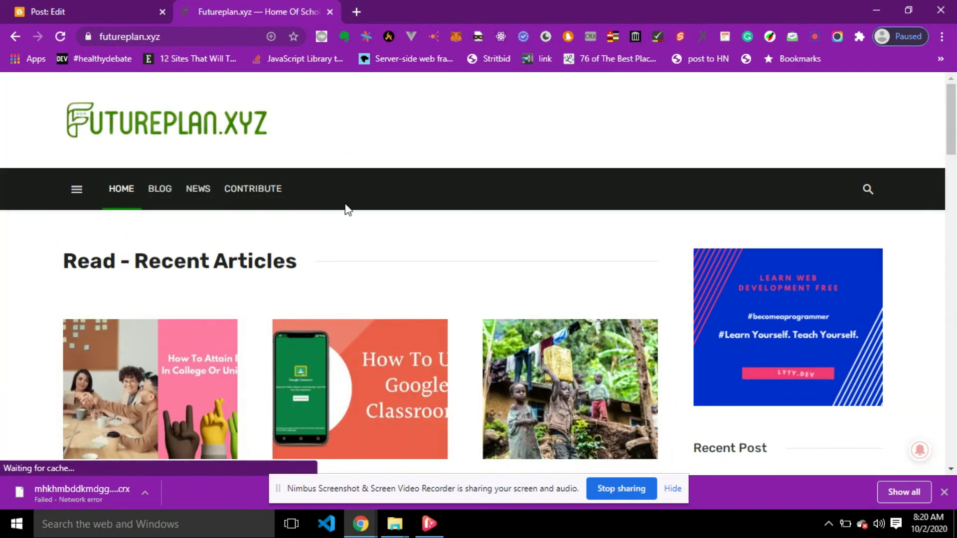
scroll(368, 244, down, 6)
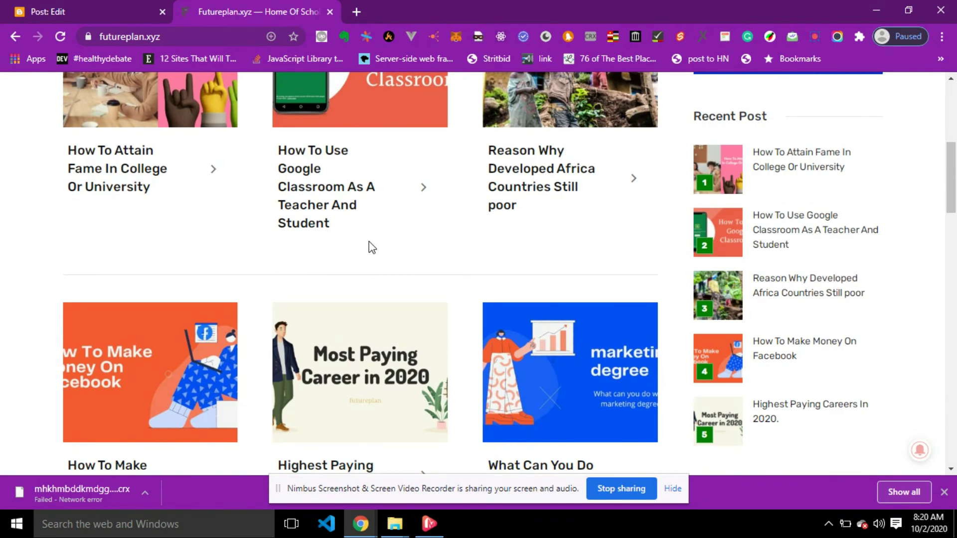
click(125, 160)
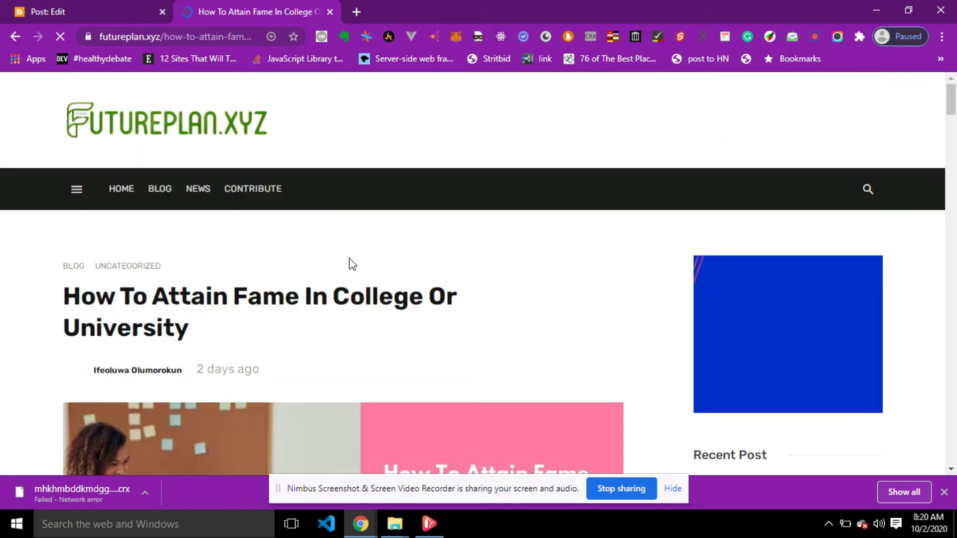
Select the article text from the first paragraph down to '3. Be friendly:'.
scroll(352, 264, down, 10)
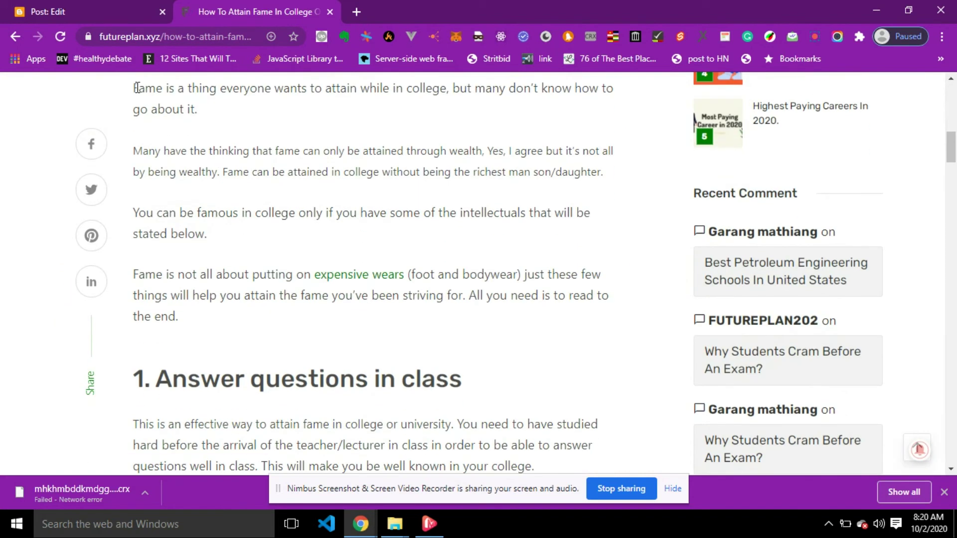
drag(167, 97, 492, 375)
scroll(494, 399, down, 10)
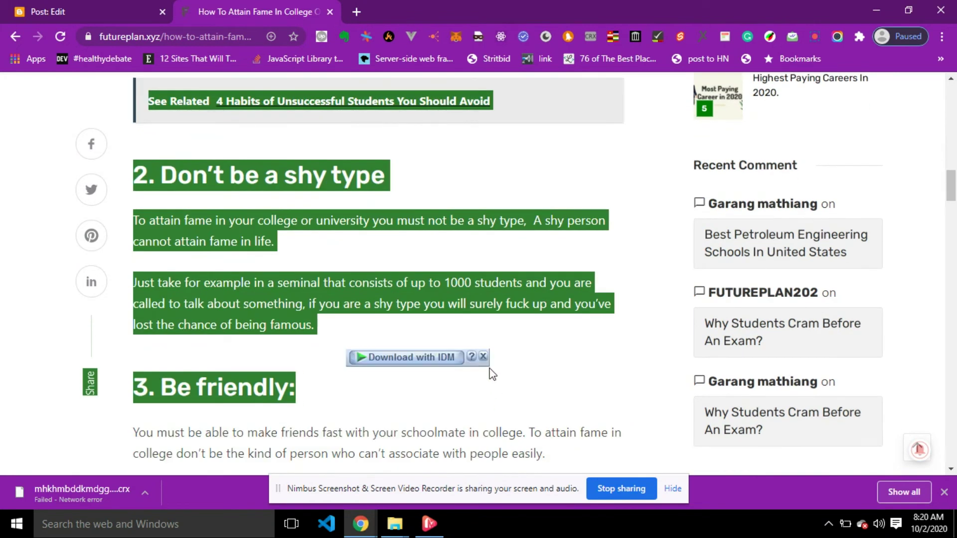
click(85, 3)
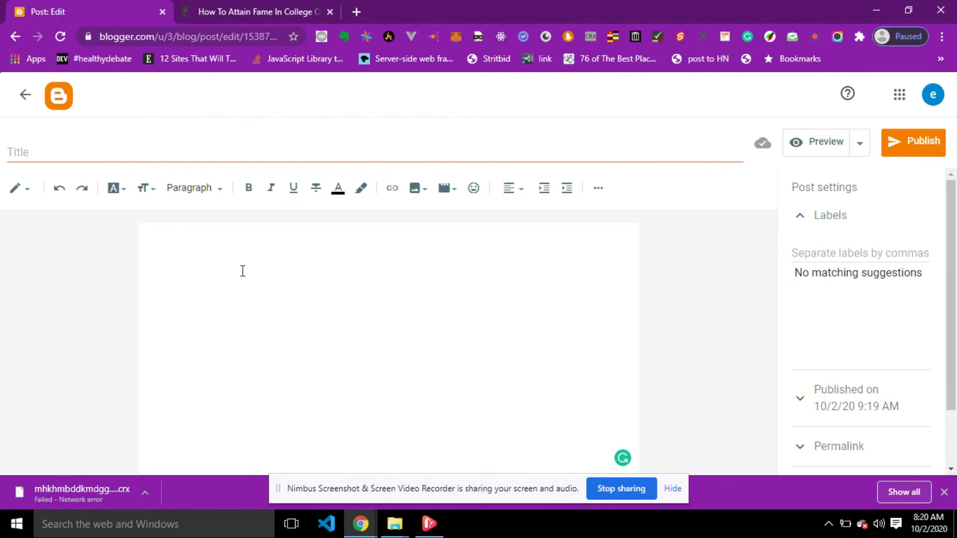
Paste the copied fame article text into the empty post body.
key(ctrl+v)
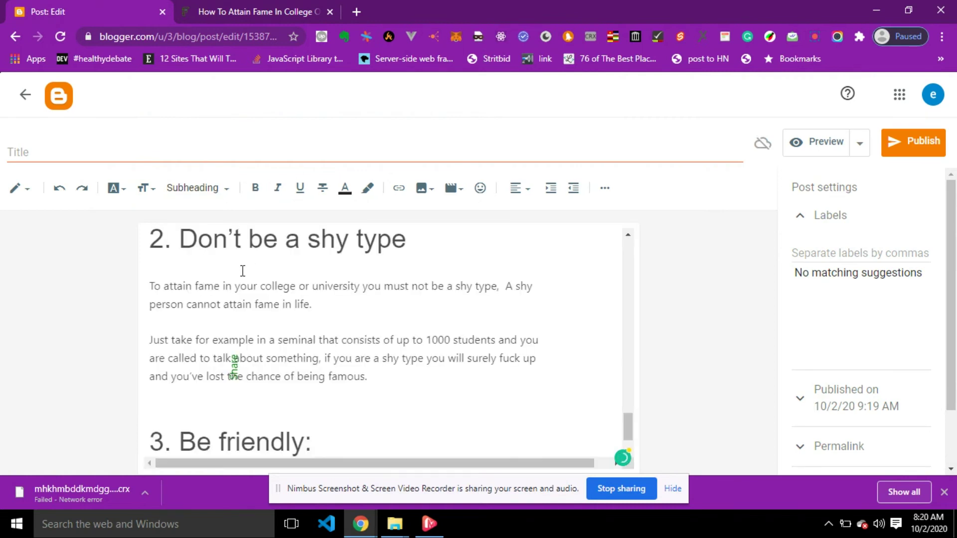
scroll(333, 305, up, 10)
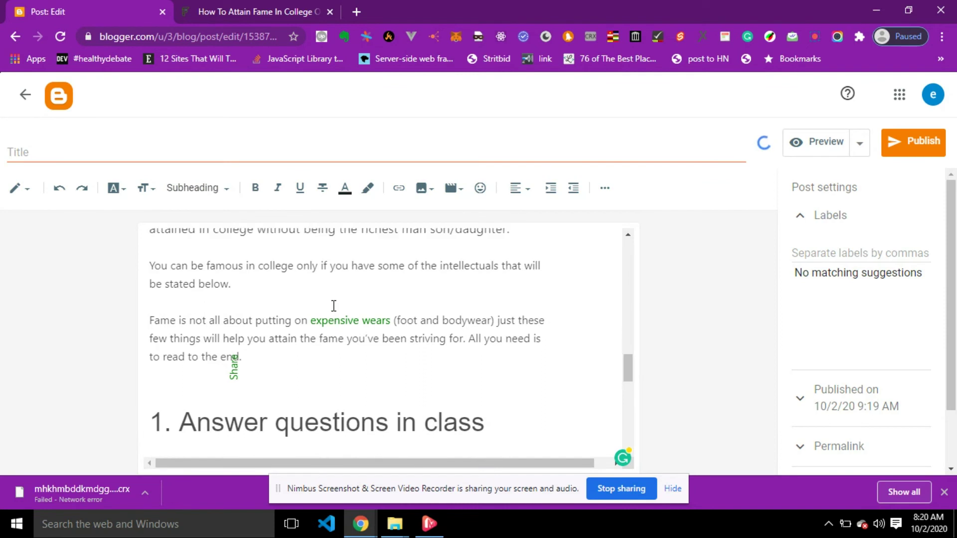
scroll(333, 306, down, 5)
scroll(333, 306, down, 5)
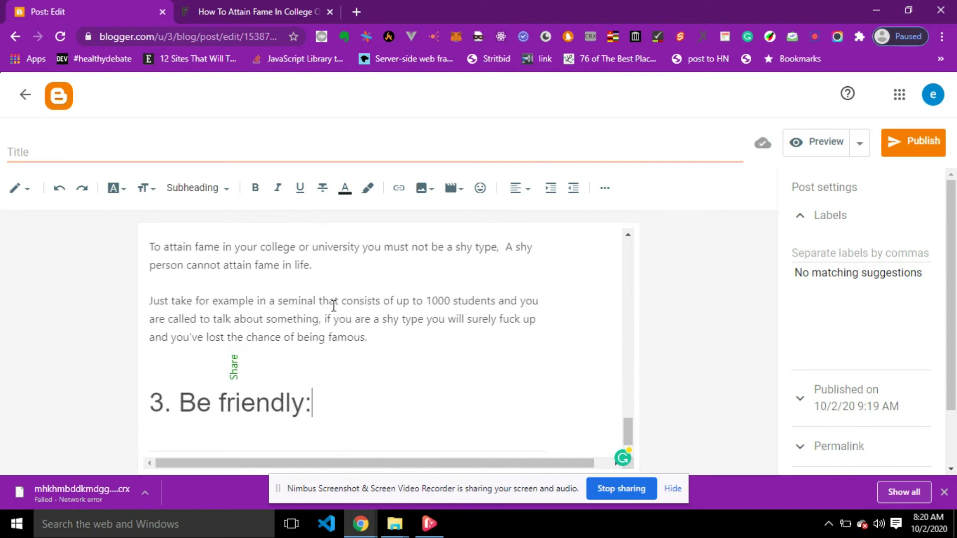
scroll(416, 308, up, 15)
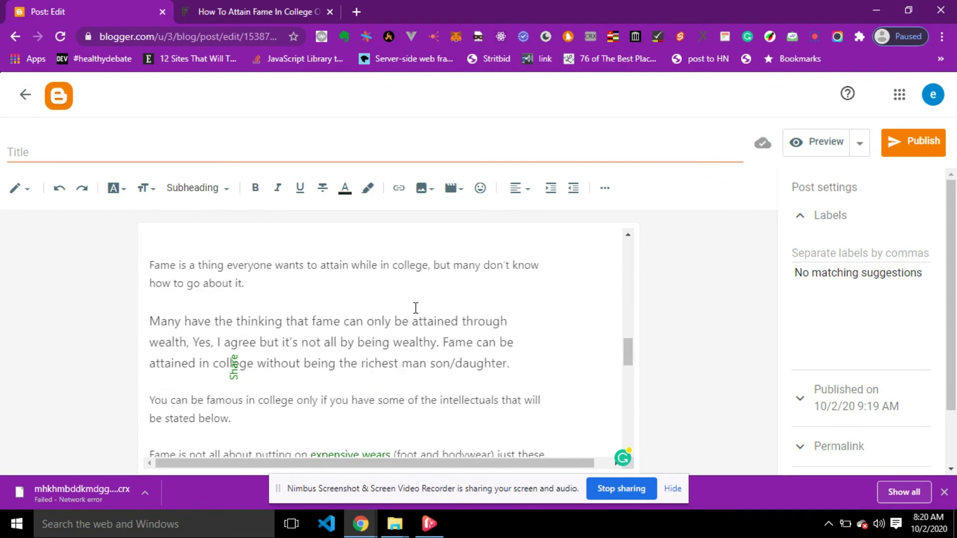
scroll(415, 307, down, 3)
scroll(416, 307, down, 3)
scroll(414, 309, up, 2)
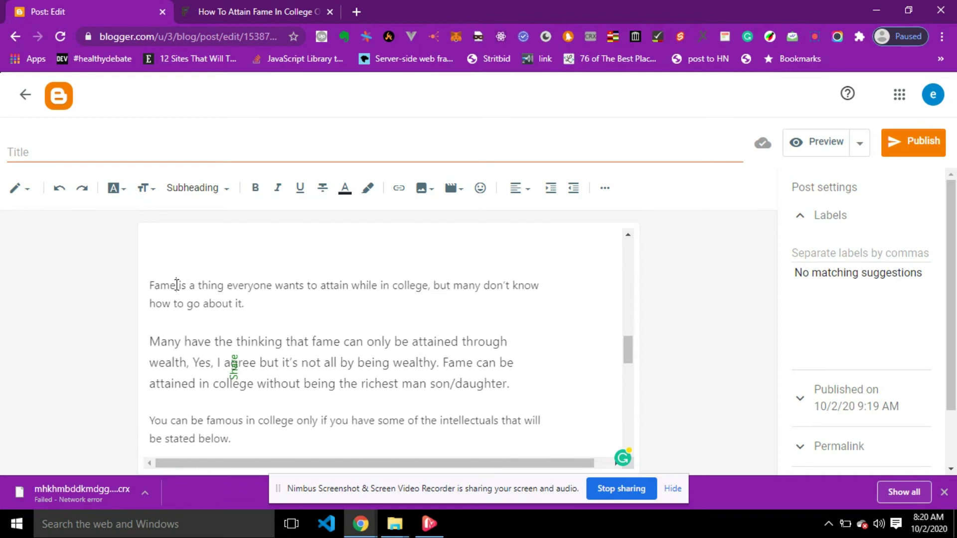
Make the opening word 'Fame' bold and underlined.
drag(177, 285, 135, 284)
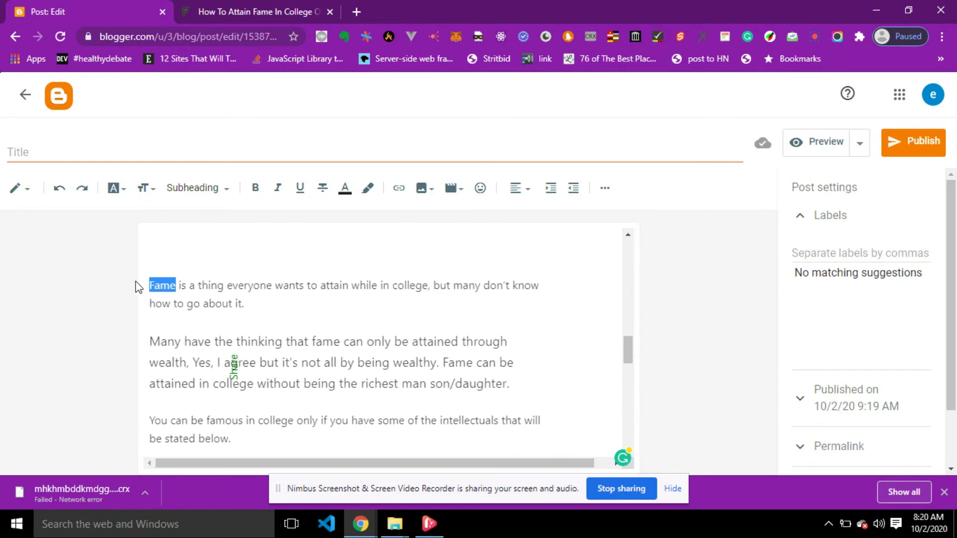
click(256, 190)
click(253, 334)
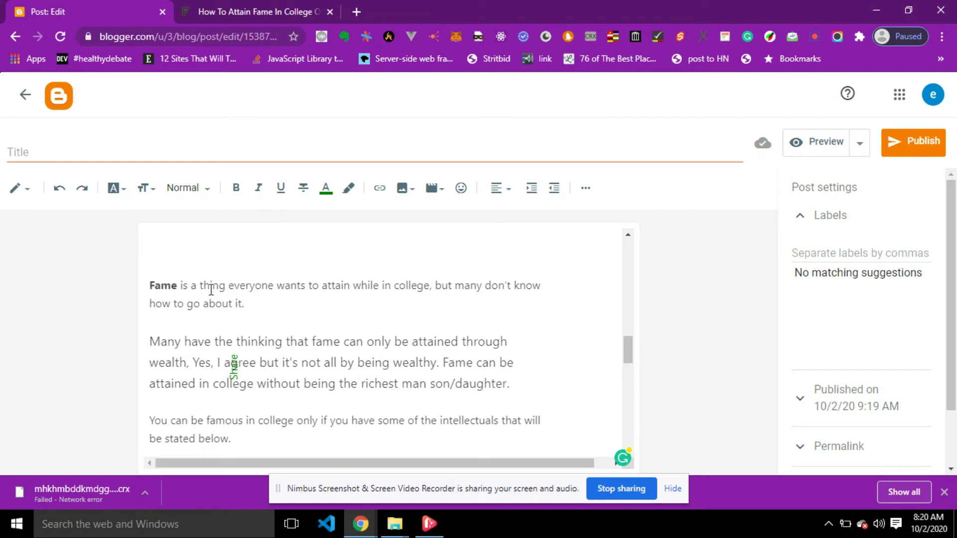
drag(180, 287, 149, 286)
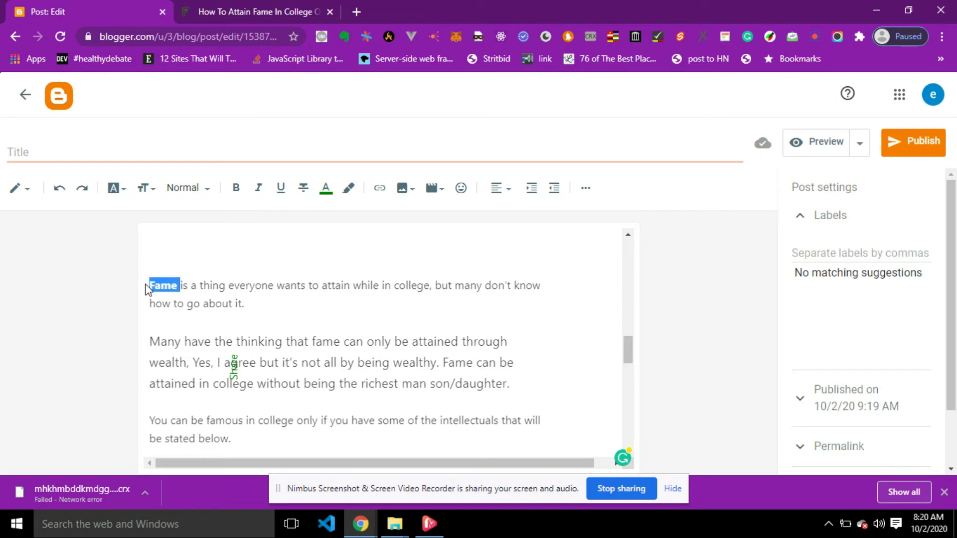
click(282, 189)
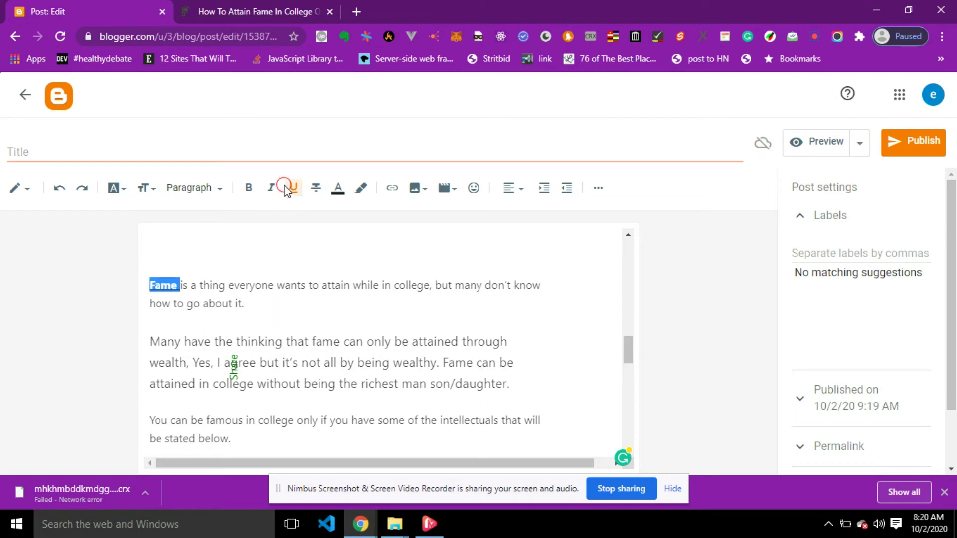
click(330, 285)
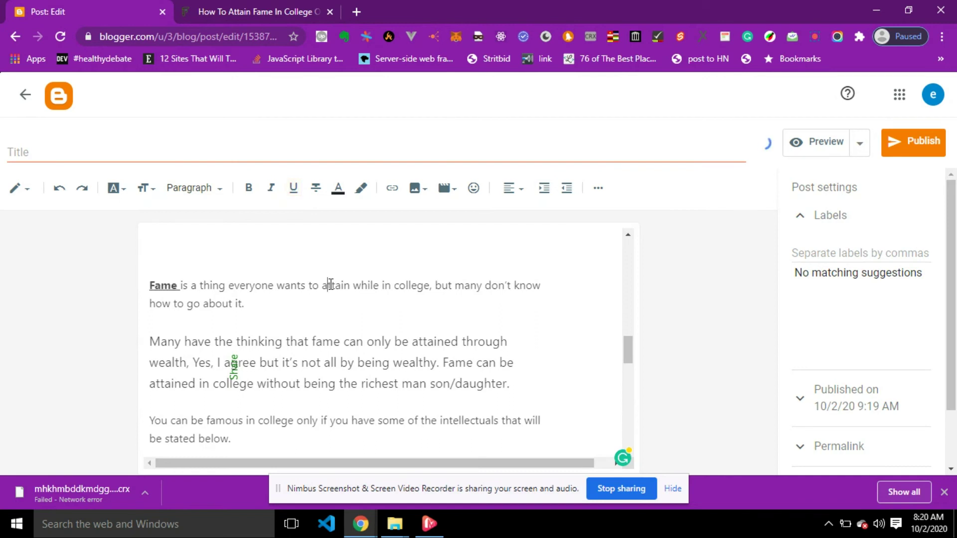
scroll(472, 275, down, 15)
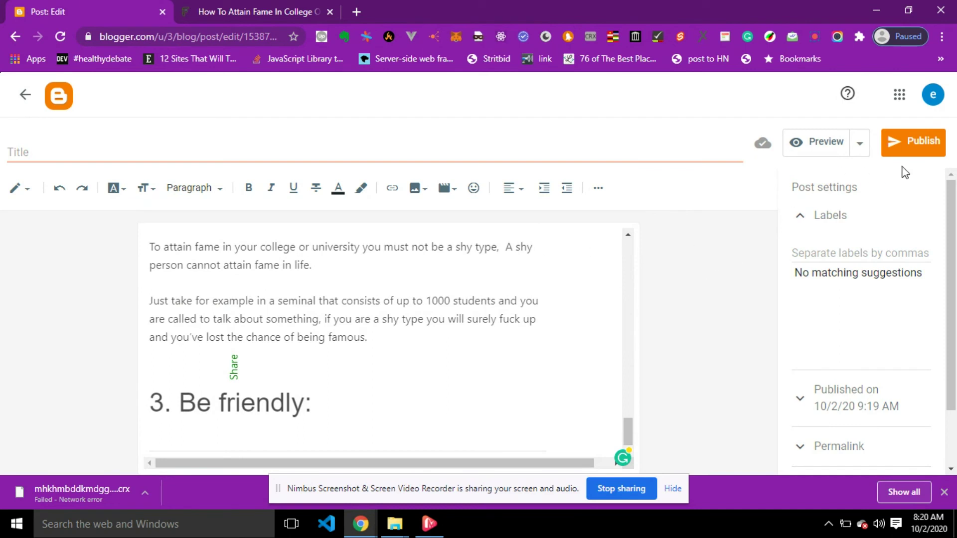
Publish the fame article post to Web Clinic Blog and view it live at web-cilinic-blog.blogspot.com.
click(919, 148)
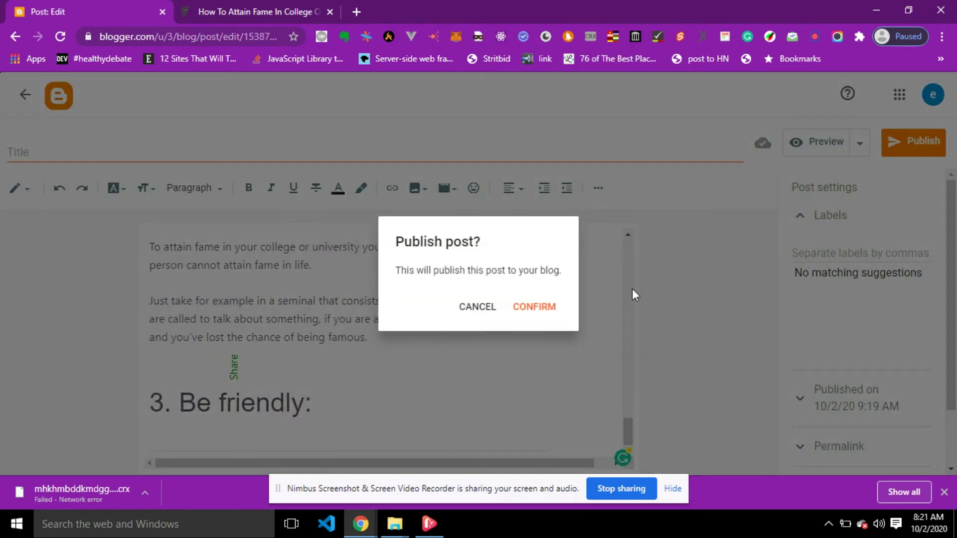
click(529, 305)
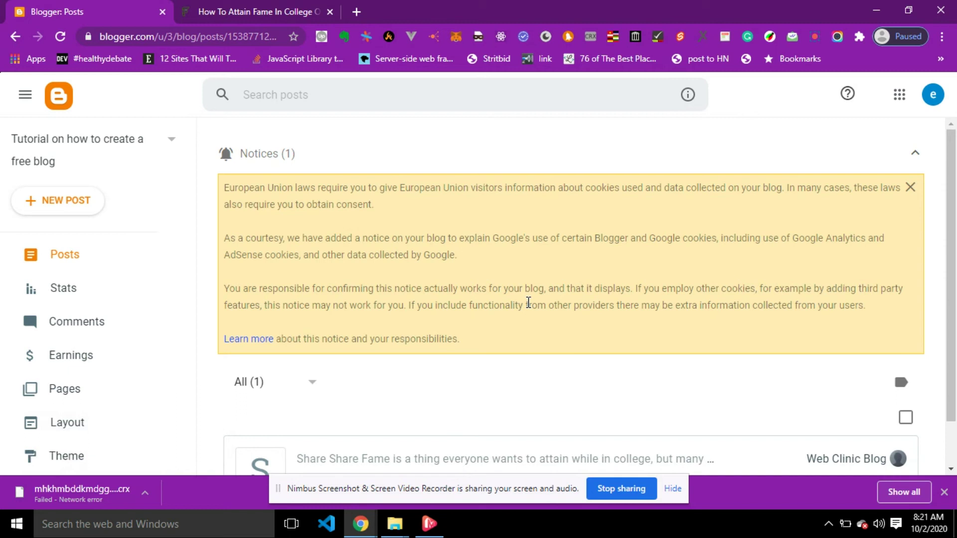
scroll(109, 398, down, 1)
scroll(110, 400, down, 3)
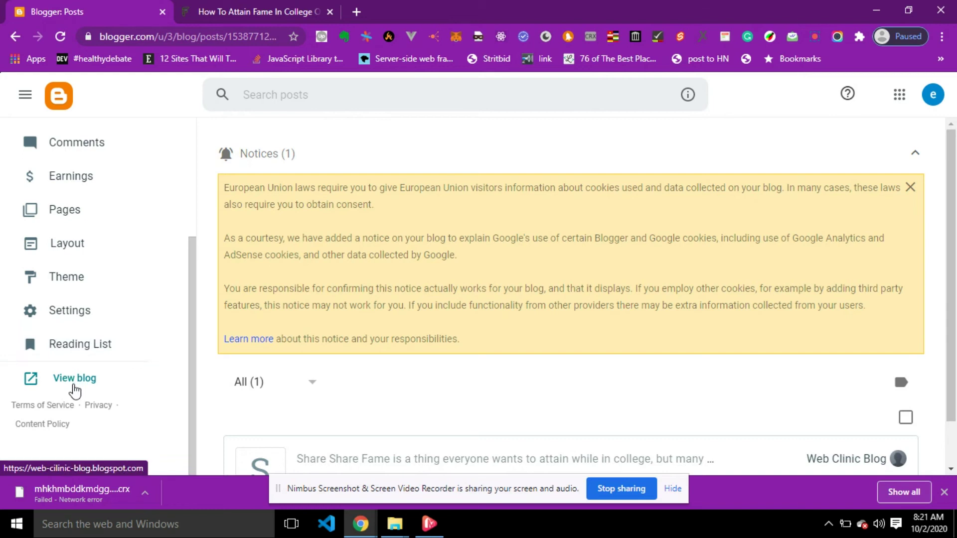
click(74, 385)
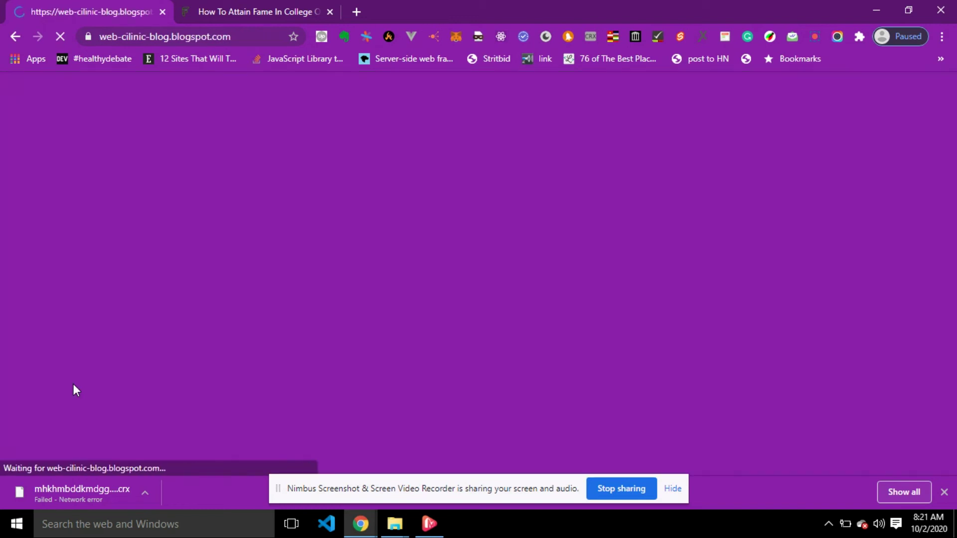